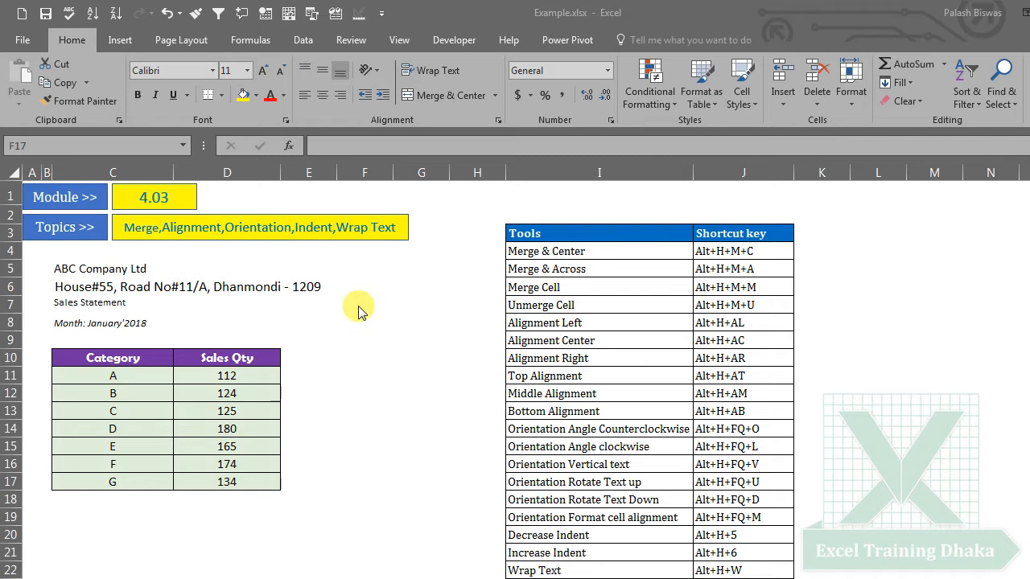
{"action": "left_click", "coordinate": [345, 376]}
{"action": "left_click_drag", "start_coordinate": [71, 269], "coordinate": [243, 485]}
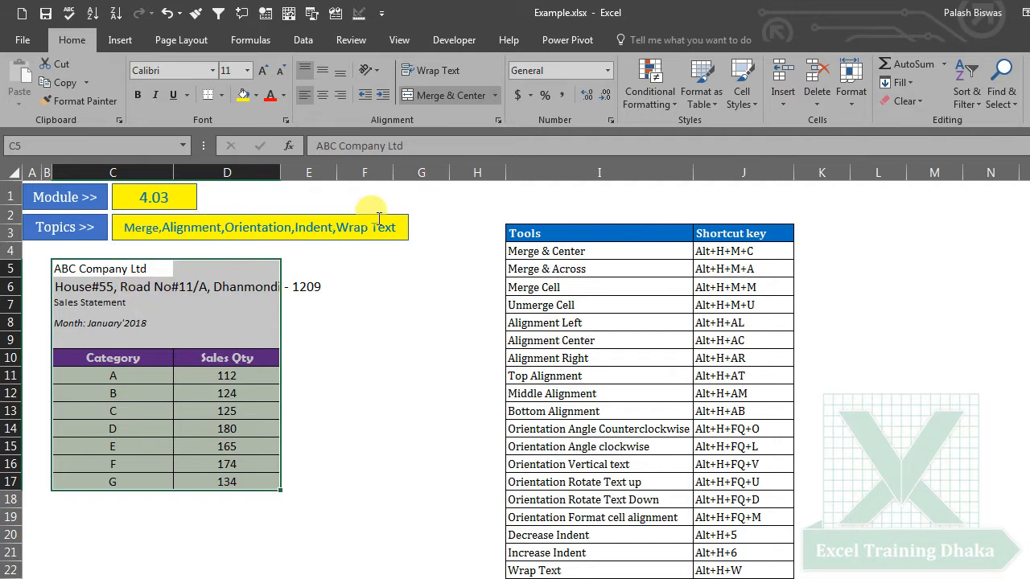
{"action": "left_click", "coordinate": [347, 316]}
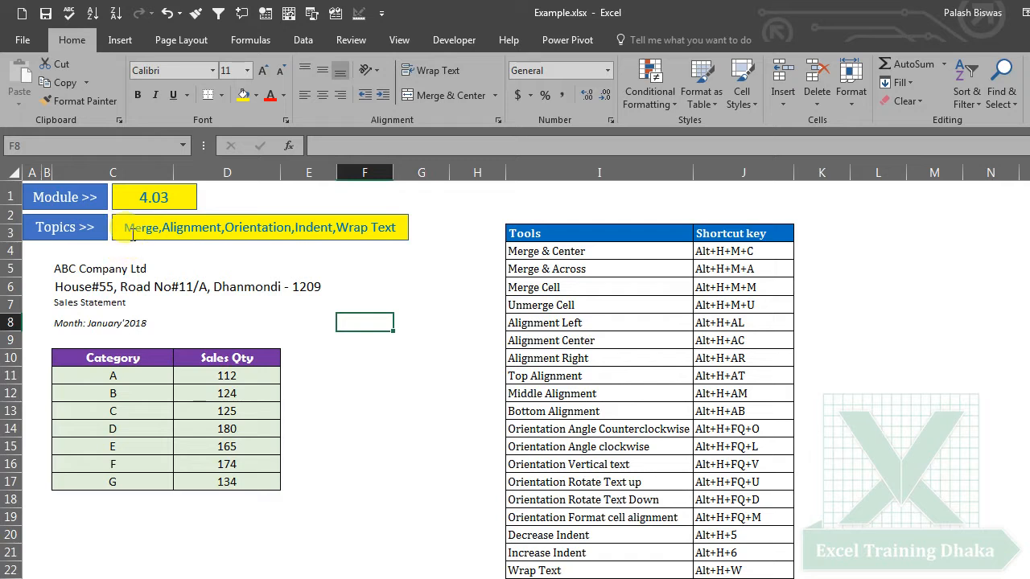
{"action": "left_click", "coordinate": [64, 268]}
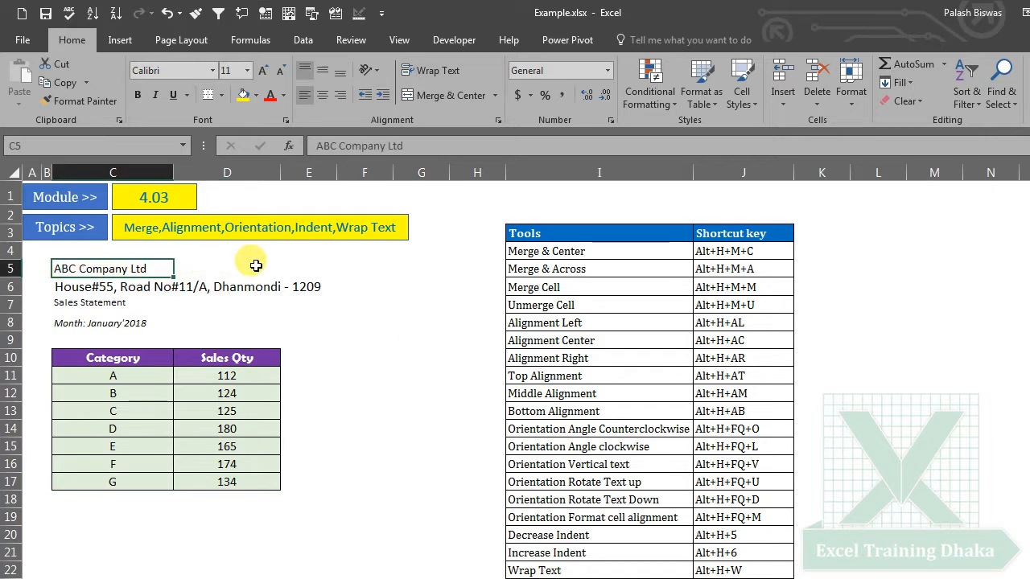
{"action": "left_click", "coordinate": [202, 265]}
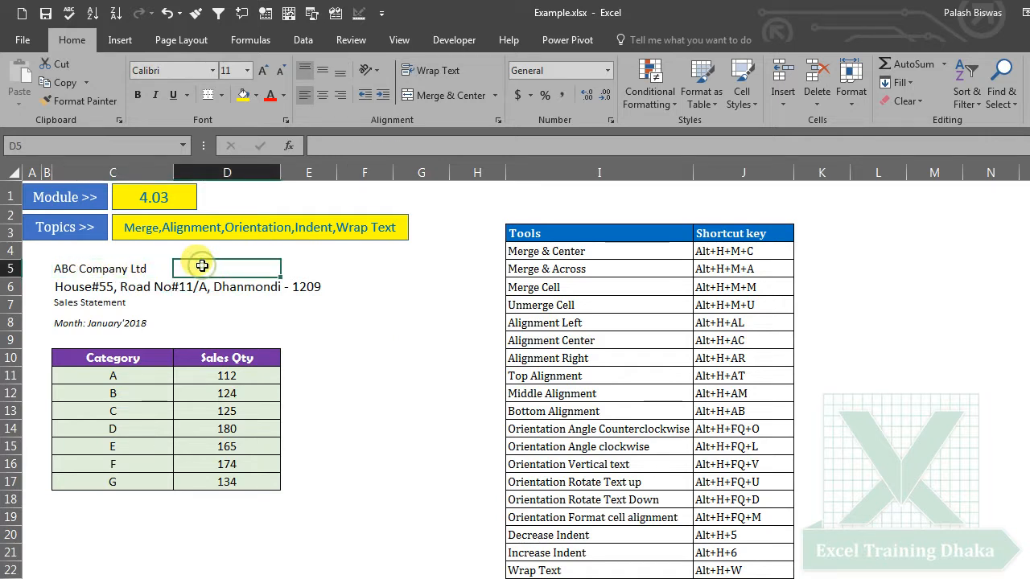
{"action": "left_click_drag", "start_coordinate": [106, 271], "coordinate": [195, 265]}
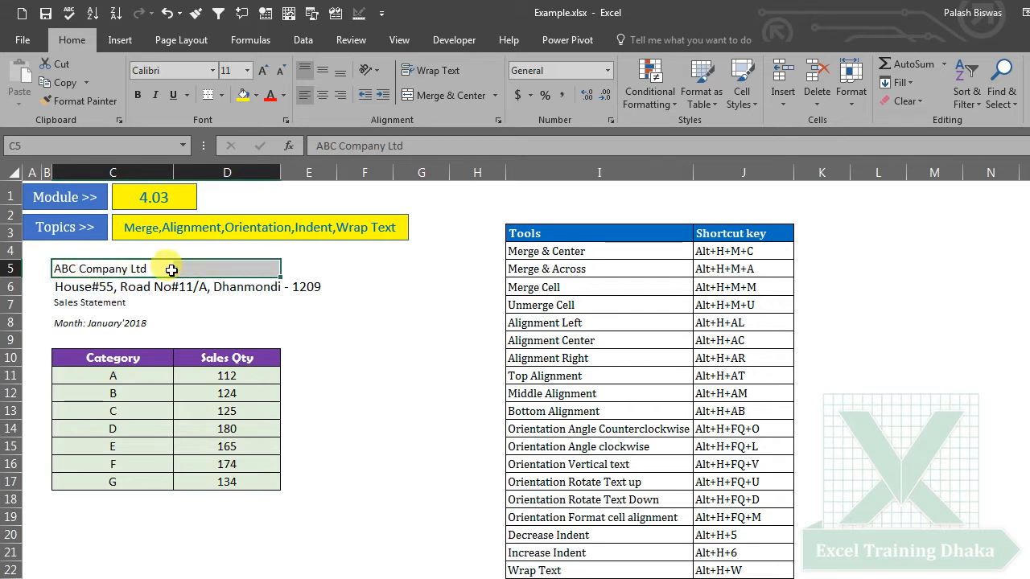
{"action": "left_click", "coordinate": [288, 303]}
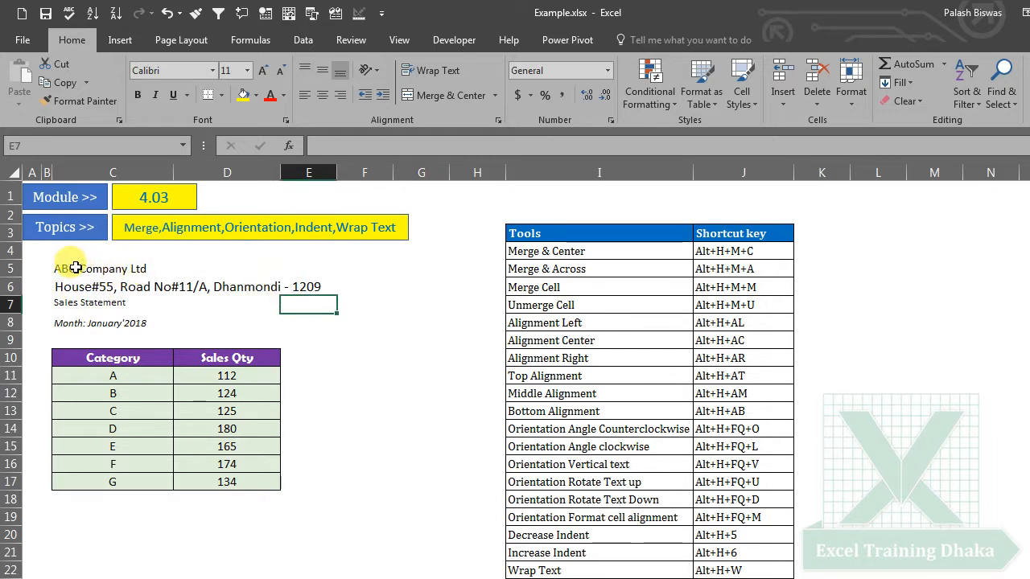
Merge and center the company name across C5:D5 and the address line across C6:D6
{"action": "left_click_drag", "start_coordinate": [71, 267], "coordinate": [262, 268]}
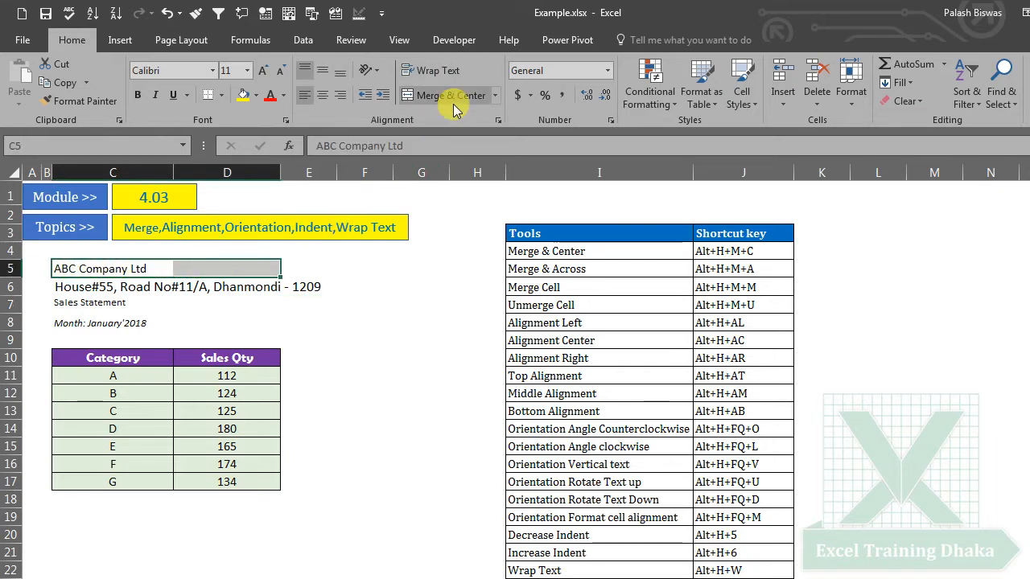
{"action": "left_click", "coordinate": [494, 97]}
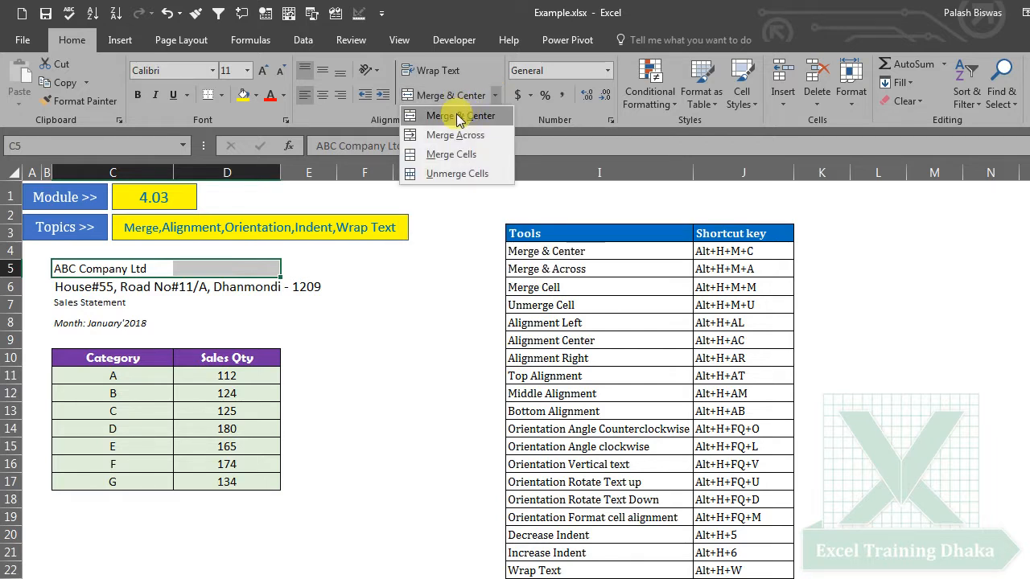
{"action": "left_click", "coordinate": [460, 116]}
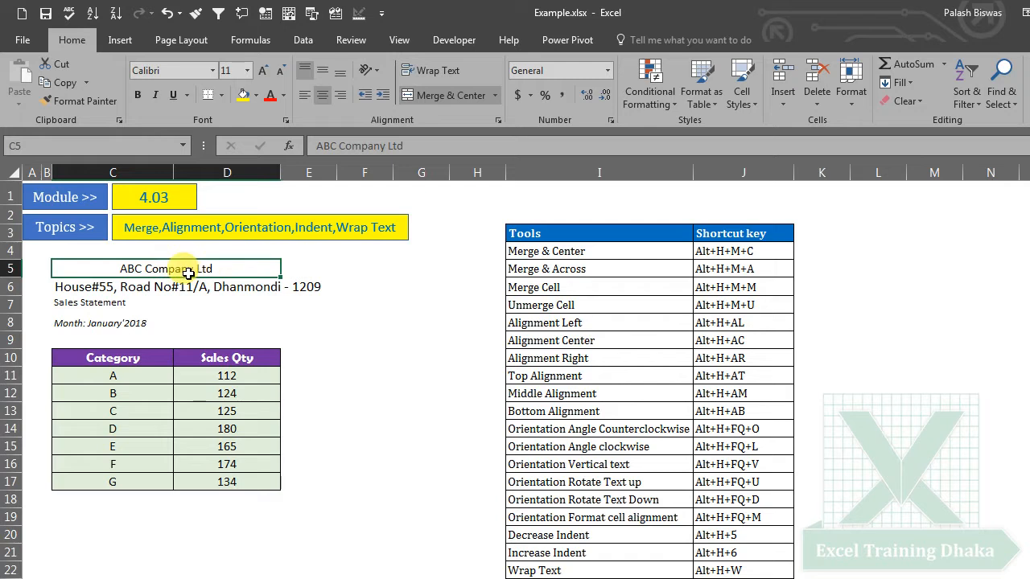
{"action": "left_click", "coordinate": [70, 288]}
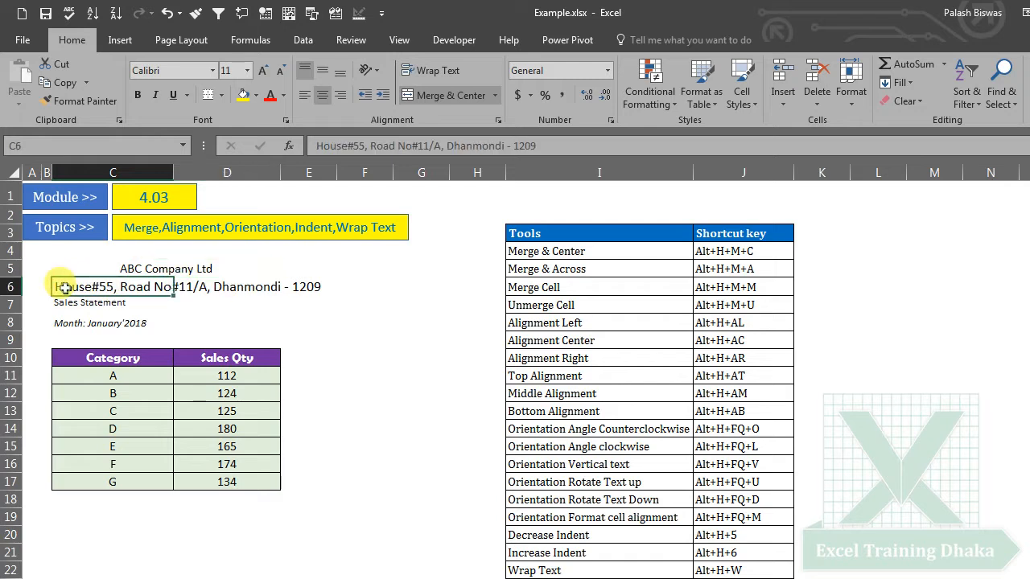
{"action": "left_click", "coordinate": [245, 284]}
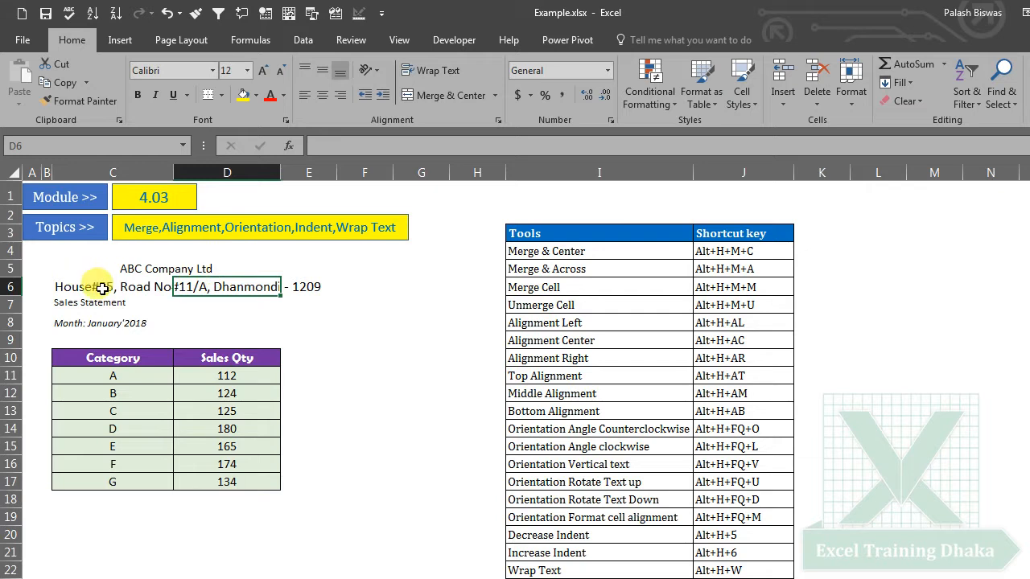
{"action": "left_click_drag", "start_coordinate": [77, 285], "coordinate": [245, 286]}
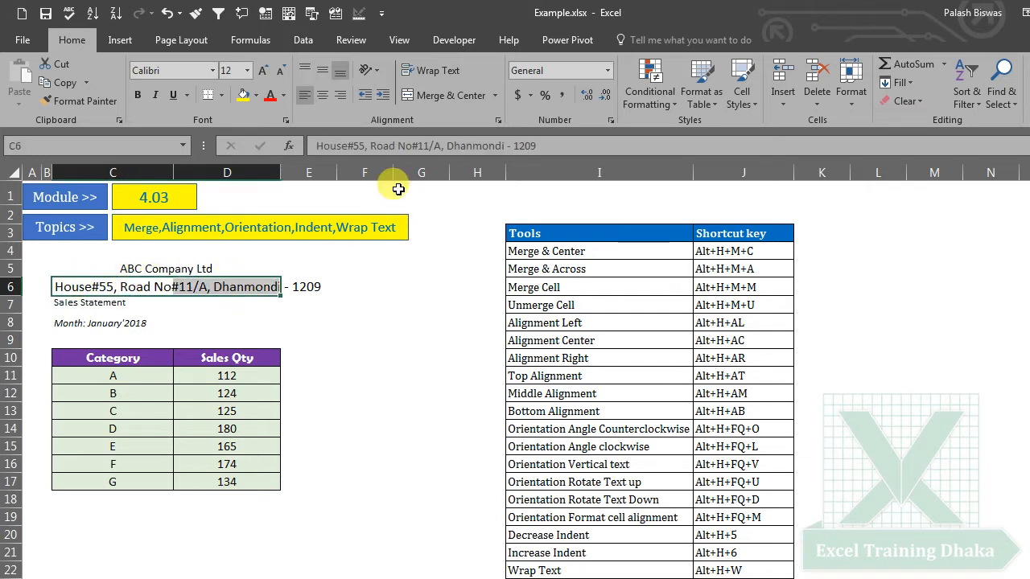
{"action": "left_click", "coordinate": [444, 99]}
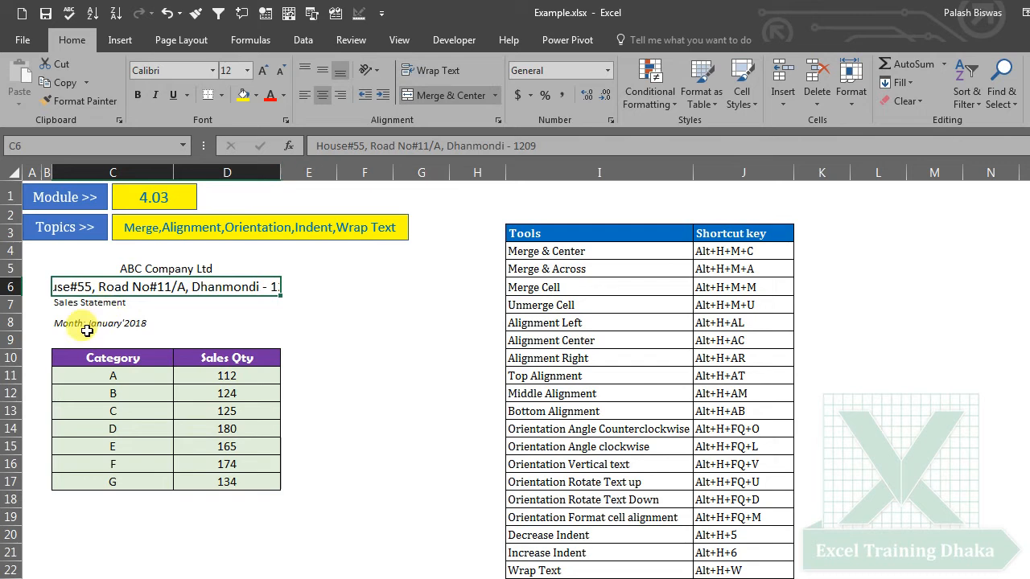
Merge and center the Sales Statement heading across C7:D7 and the month line across C8:D8
{"action": "left_click_drag", "start_coordinate": [100, 306], "coordinate": [202, 300]}
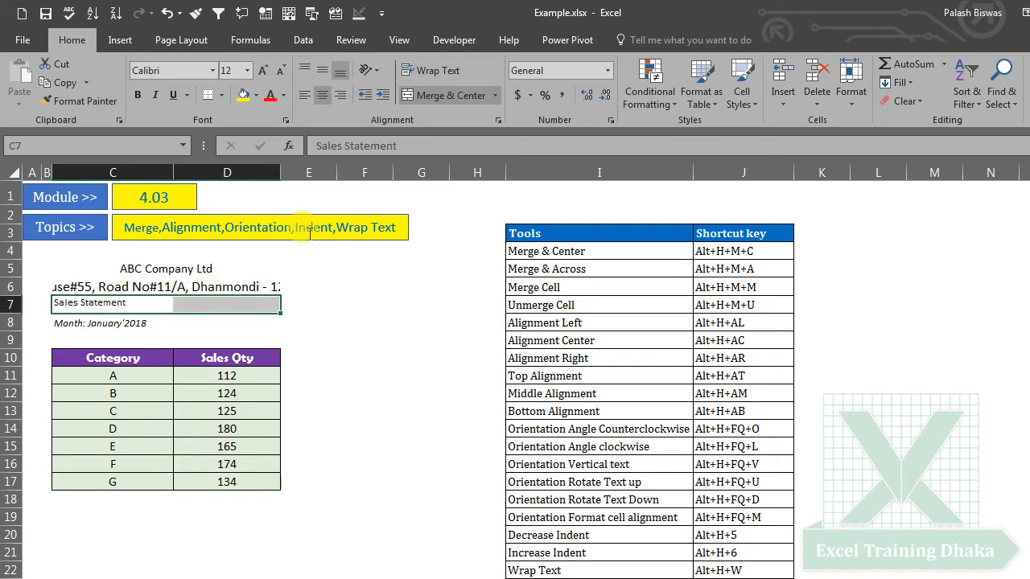
{"action": "left_click", "coordinate": [434, 95]}
{"action": "left_click_drag", "start_coordinate": [69, 323], "coordinate": [198, 322]}
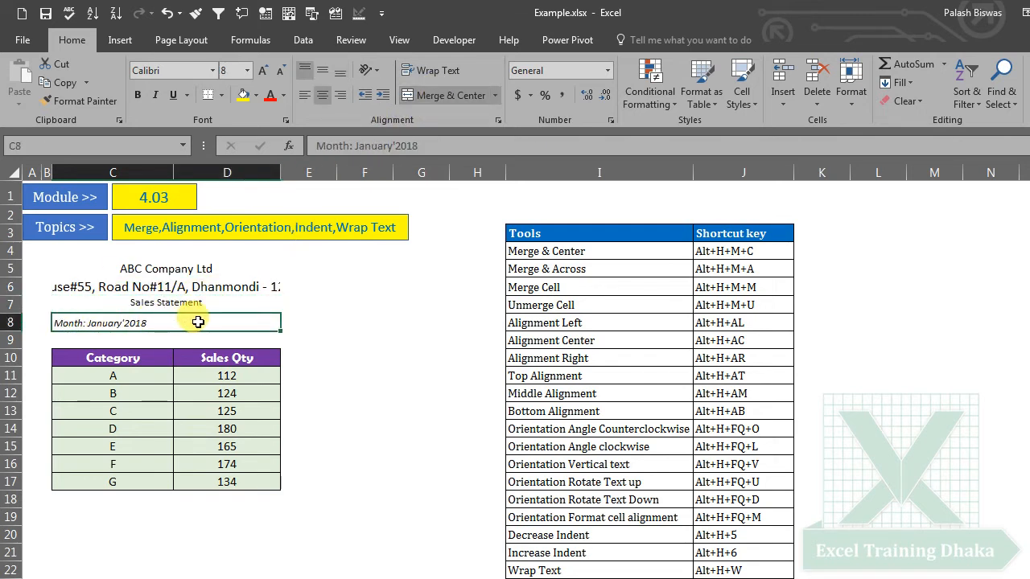
{"action": "left_click", "coordinate": [425, 97]}
{"action": "left_click", "coordinate": [334, 304]}
{"action": "left_click_drag", "start_coordinate": [132, 322], "coordinate": [242, 323]}
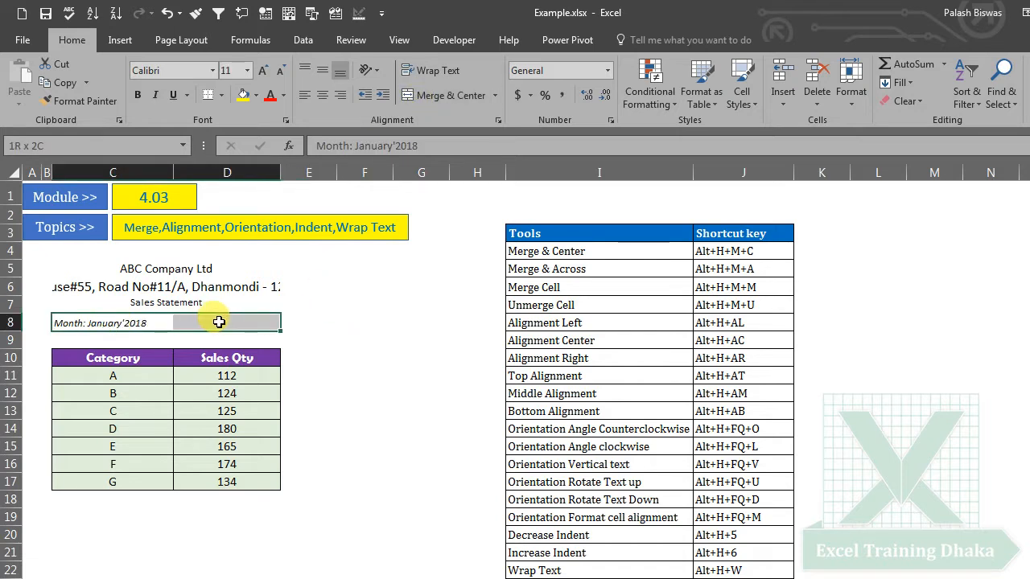
{"action": "left_click", "coordinate": [439, 97]}
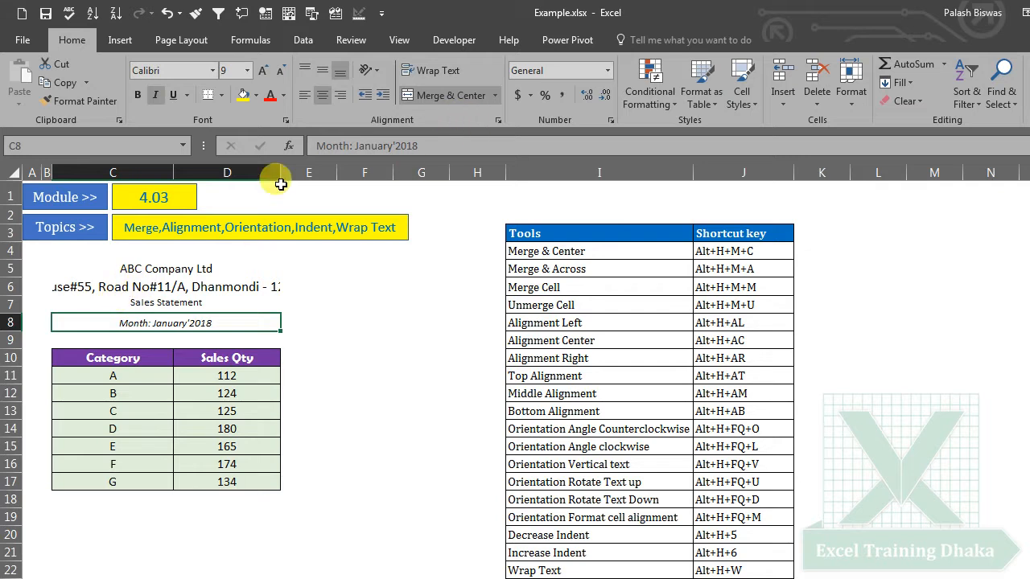
Undo the merge and center changes on all four heading lines in rows 5 to 8
{"action": "left_click", "coordinate": [153, 270]}
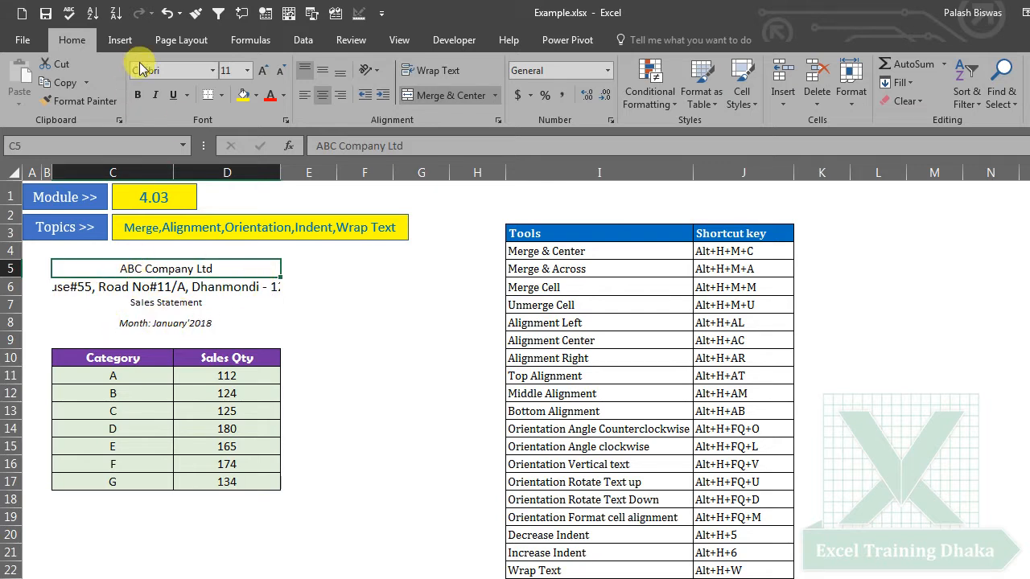
{"action": "left_click", "coordinate": [165, 15]}
{"action": "left_click", "coordinate": [166, 15]}
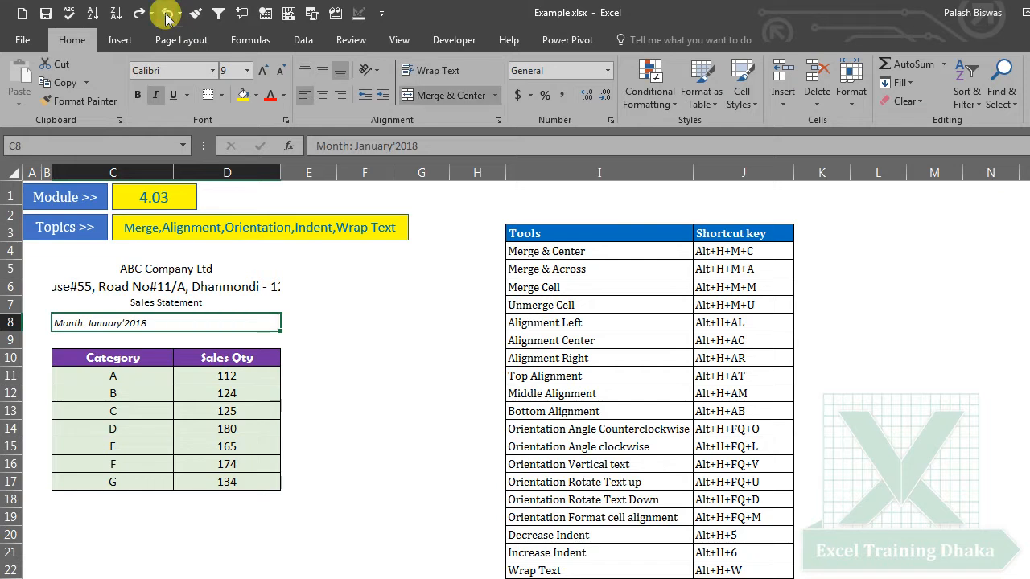
{"action": "left_click", "coordinate": [166, 14]}
{"action": "left_click", "coordinate": [165, 14]}
{"action": "left_click", "coordinate": [165, 14]}
{"action": "left_click", "coordinate": [166, 14]}
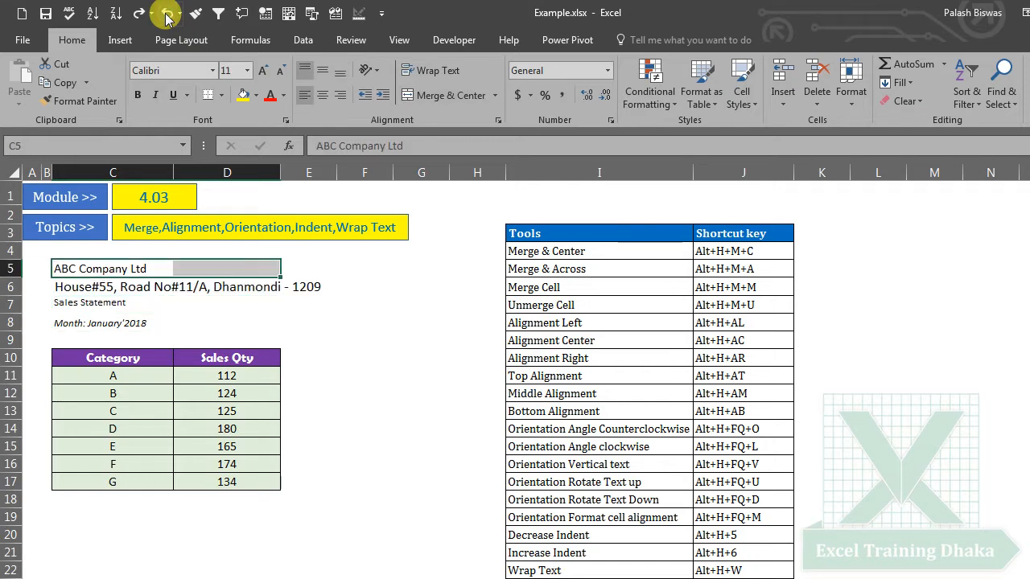
Merge the heading range C5:D8 row by row with Merge Across and check each merged line
{"action": "left_click", "coordinate": [304, 279]}
{"action": "left_click_drag", "start_coordinate": [64, 267], "coordinate": [247, 325]}
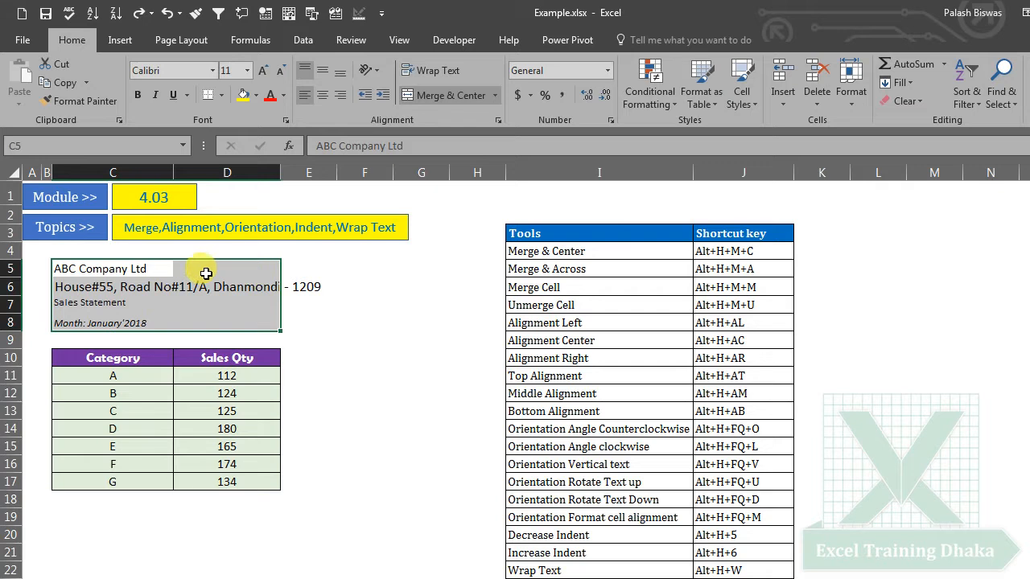
{"action": "left_click", "coordinate": [497, 96]}
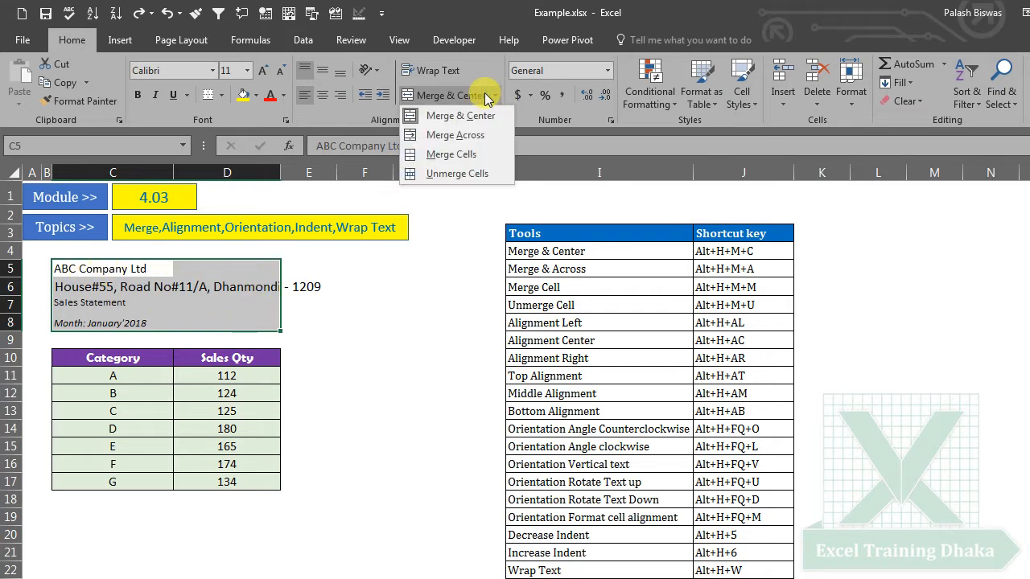
{"action": "left_click", "coordinate": [439, 137]}
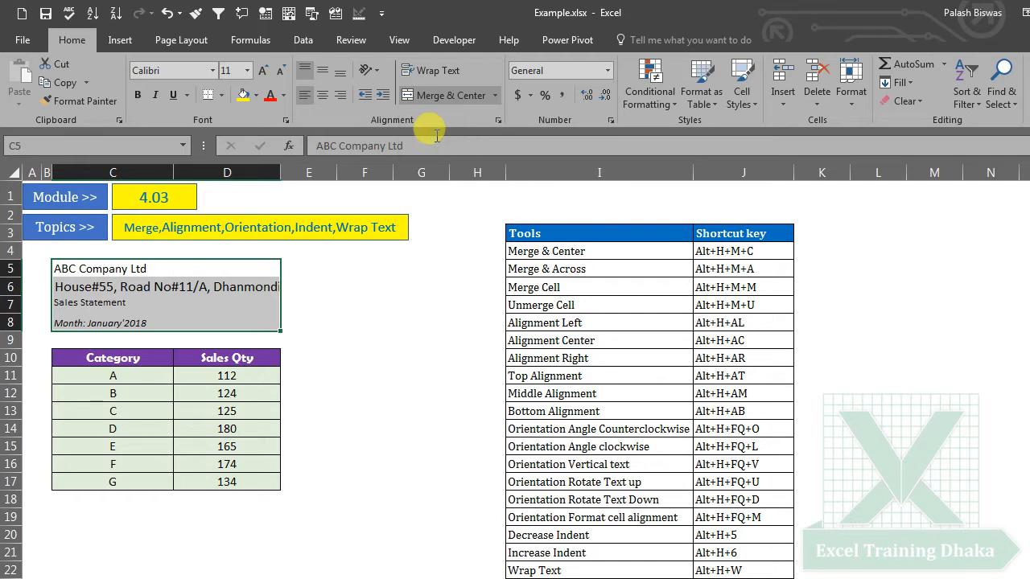
{"action": "left_click", "coordinate": [85, 272]}
{"action": "left_click", "coordinate": [193, 287]}
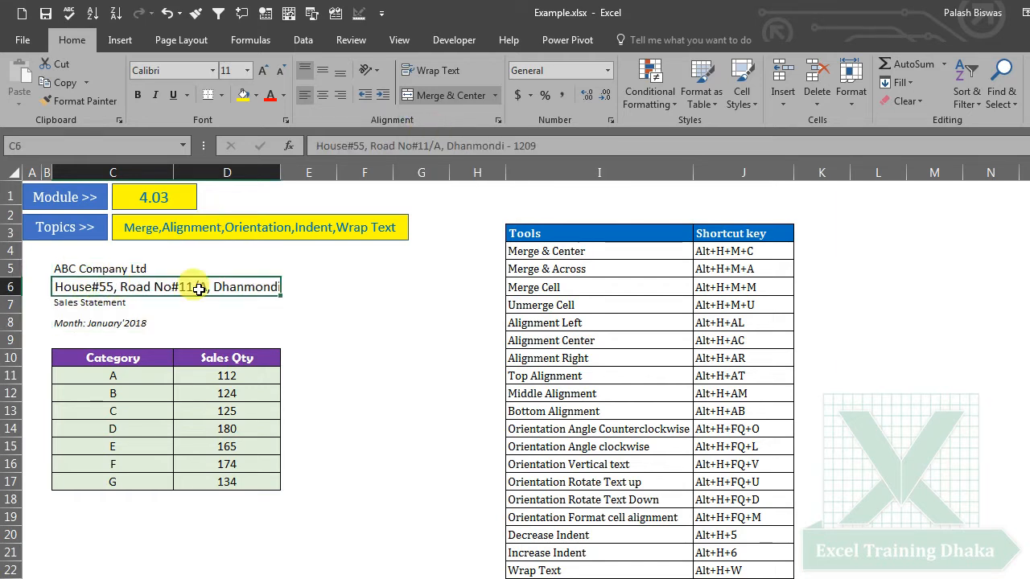
{"action": "left_click", "coordinate": [105, 305]}
{"action": "left_click", "coordinate": [165, 323]}
Center the merged heading lines in C5:D8 horizontally and undo that alignment change
{"action": "left_click_drag", "start_coordinate": [115, 272], "coordinate": [121, 326]}
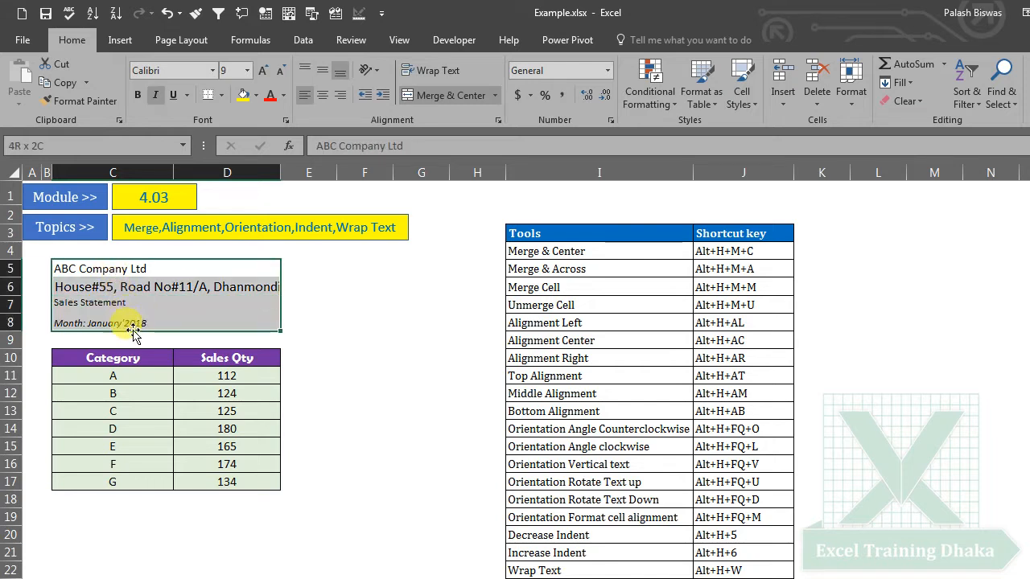
{"action": "left_click", "coordinate": [325, 96]}
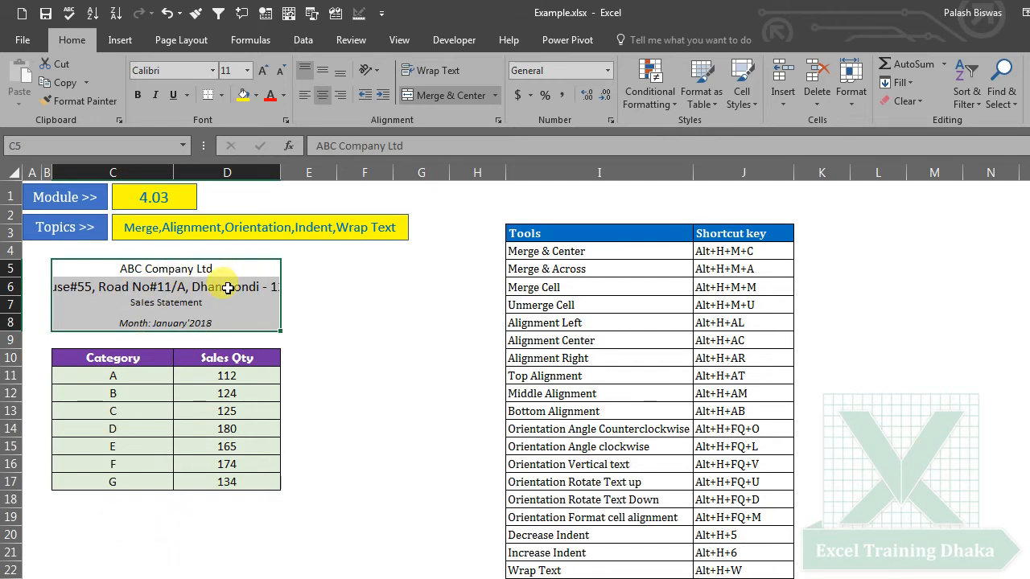
{"action": "left_click", "coordinate": [495, 96]}
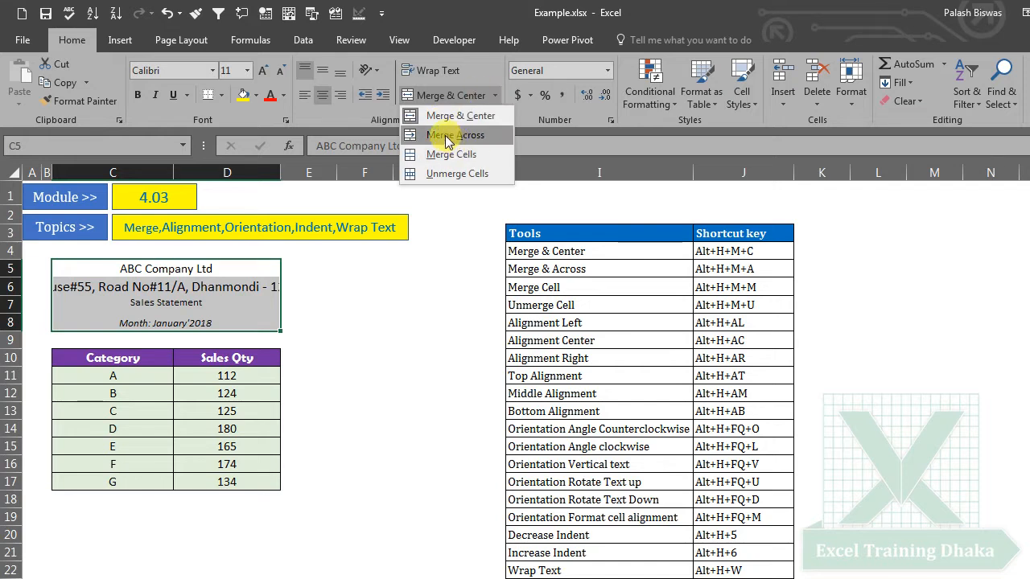
{"action": "left_click", "coordinate": [341, 298]}
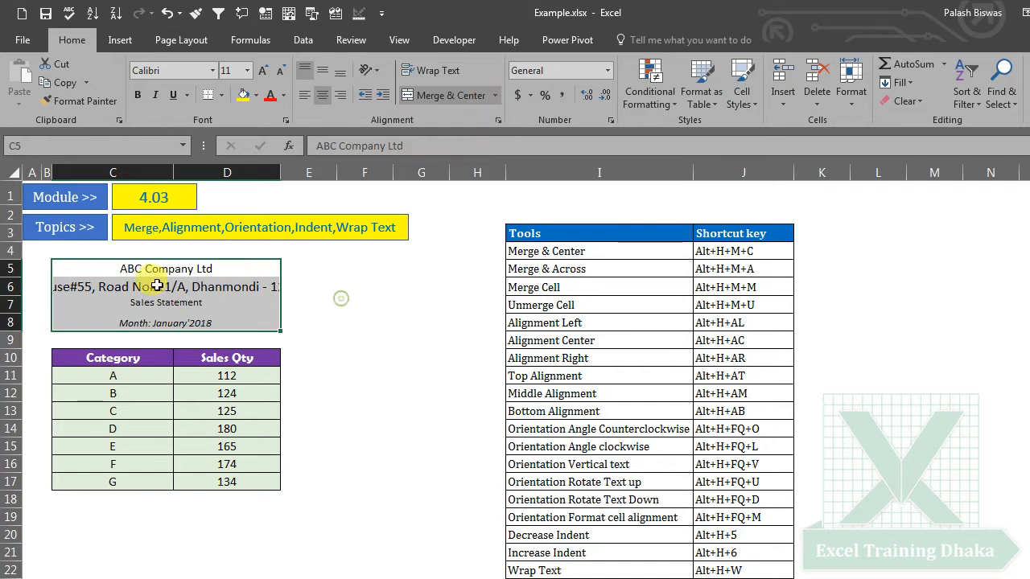
{"action": "left_click", "coordinate": [166, 13]}
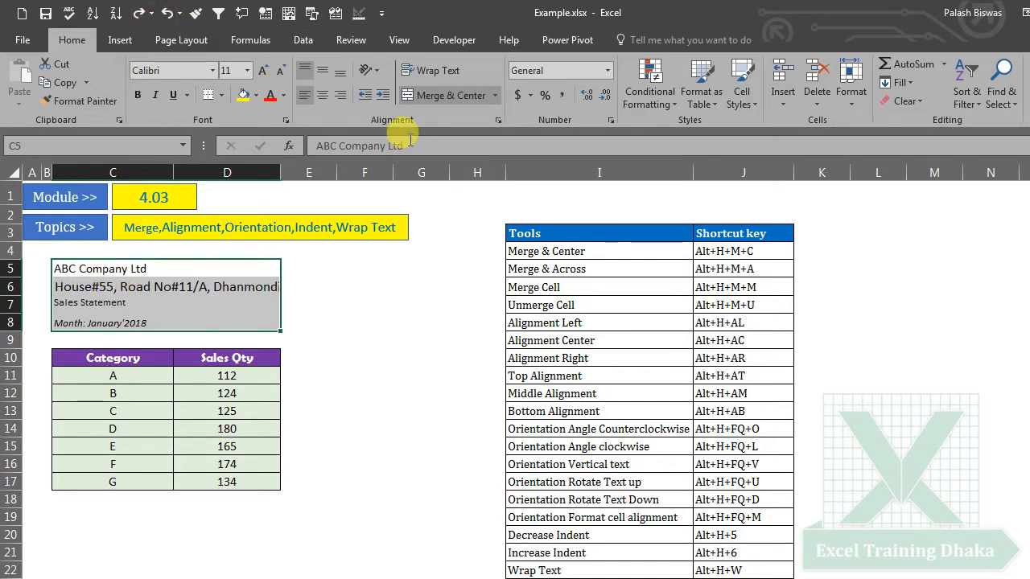
{"action": "left_click", "coordinate": [497, 96]}
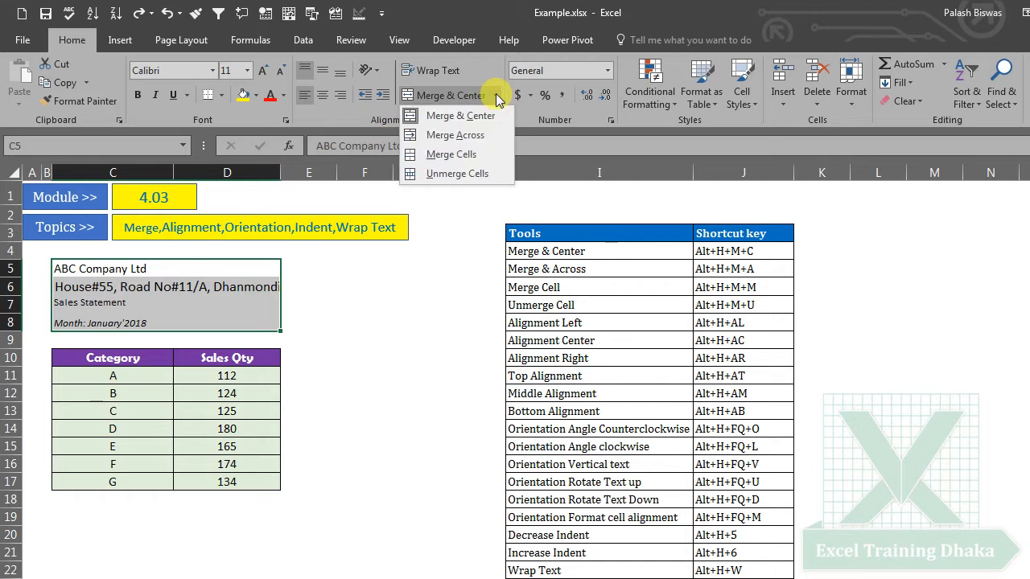
{"action": "left_click", "coordinate": [453, 155]}
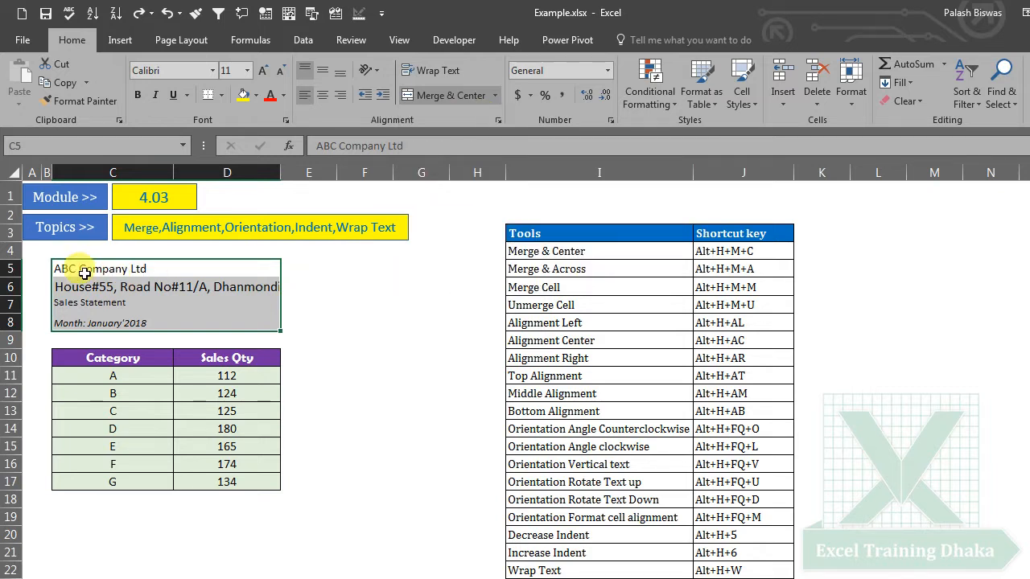
Unmerge the company name cells C5:D5 and the address cells C6:D6
{"action": "left_click", "coordinate": [172, 266]}
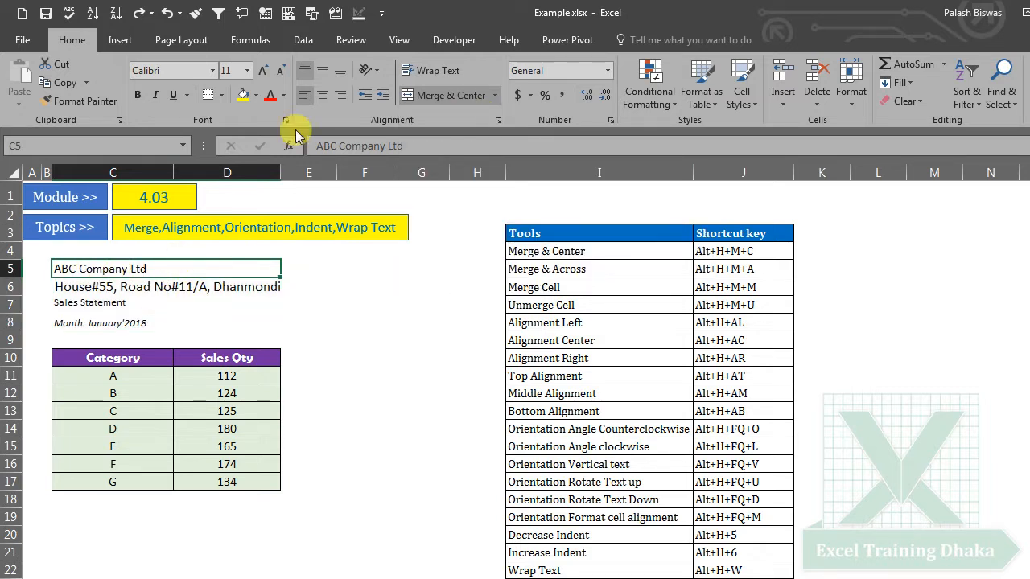
{"action": "left_click", "coordinate": [495, 95]}
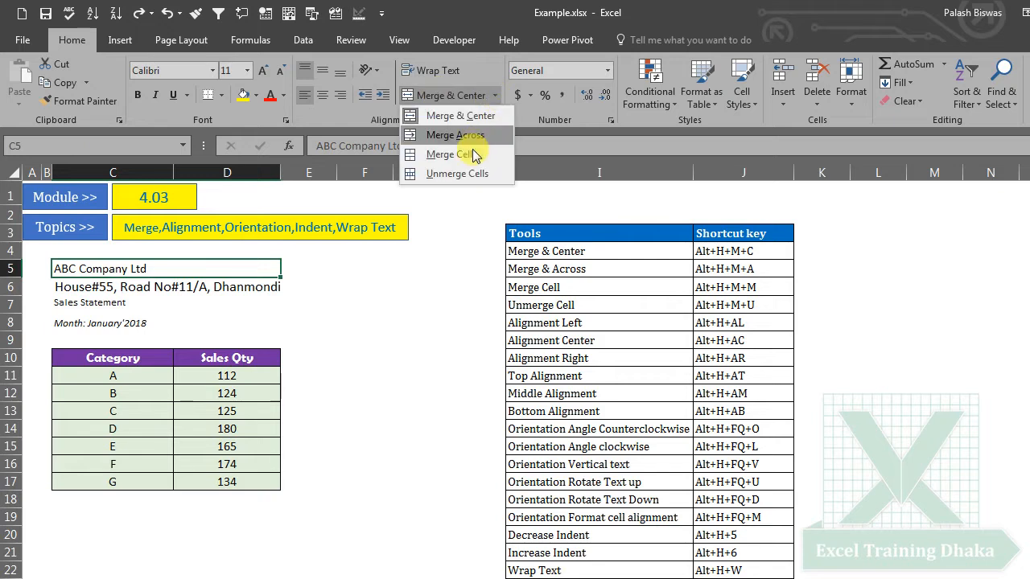
{"action": "left_click", "coordinate": [452, 176]}
{"action": "left_click", "coordinate": [186, 286]}
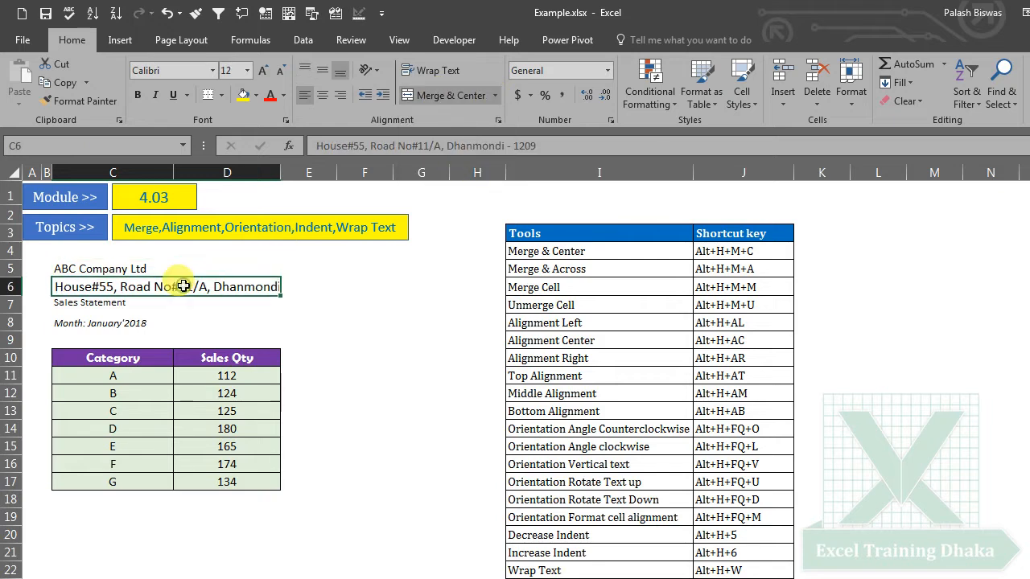
{"action": "left_click", "coordinate": [495, 98]}
{"action": "left_click", "coordinate": [463, 171]}
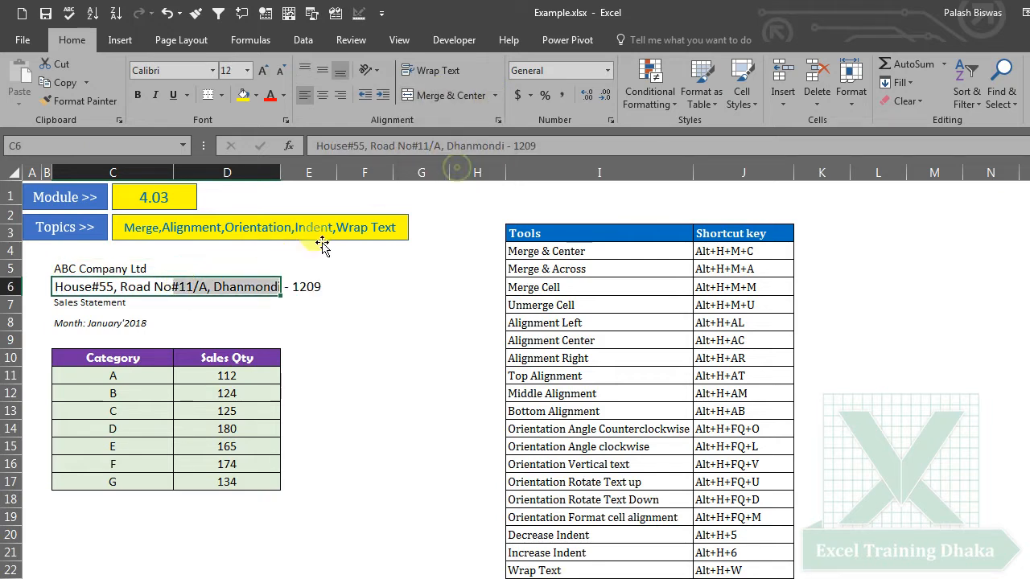
Unmerge the Sales Statement cells C7:D7
{"action": "left_click", "coordinate": [129, 310]}
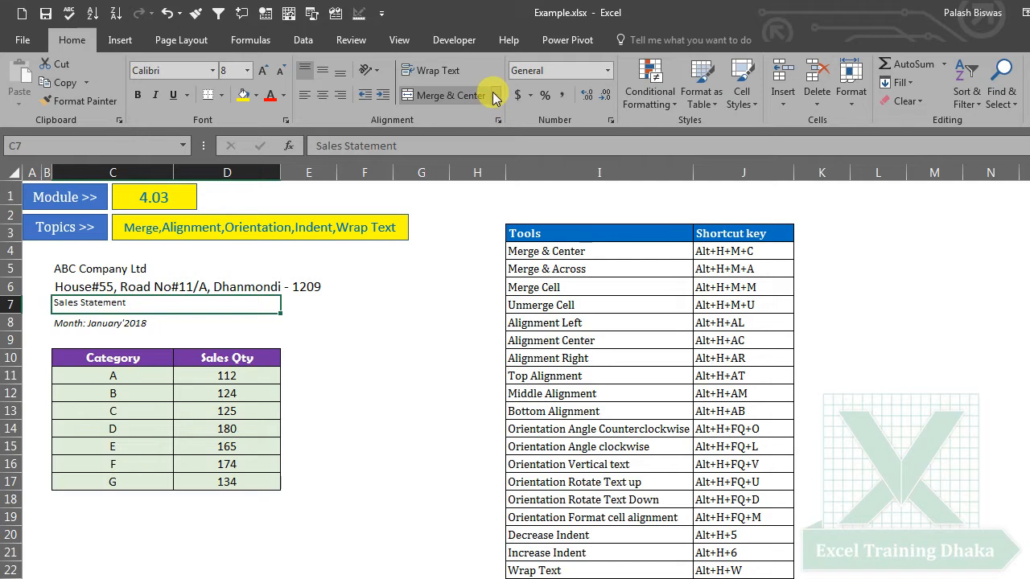
{"action": "left_click", "coordinate": [495, 98]}
{"action": "left_click", "coordinate": [468, 171]}
{"action": "left_click", "coordinate": [291, 332]}
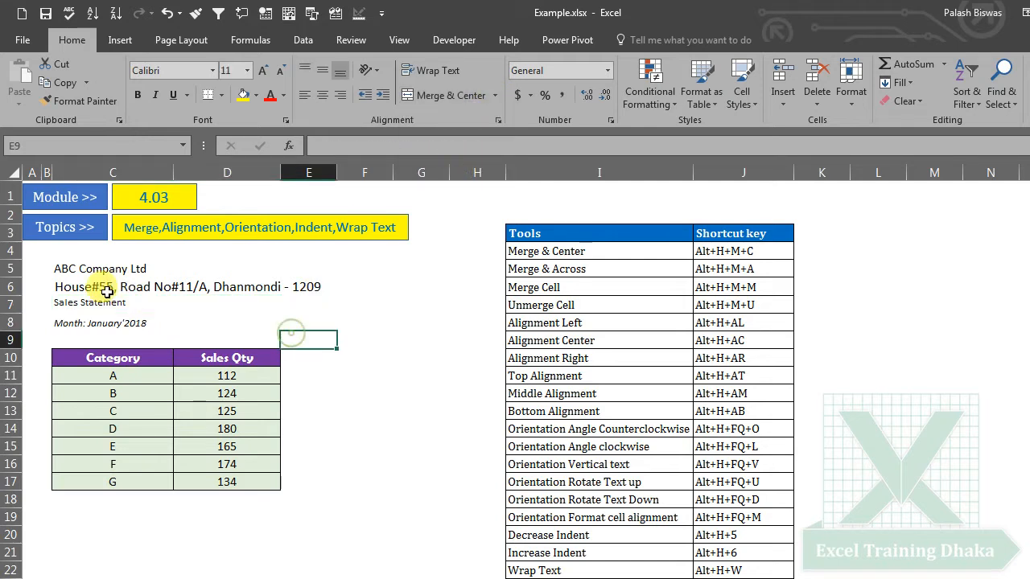
Merge the company name cells C5:D5 with Merge Cells and undo that merge
{"action": "left_click_drag", "start_coordinate": [77, 268], "coordinate": [266, 269]}
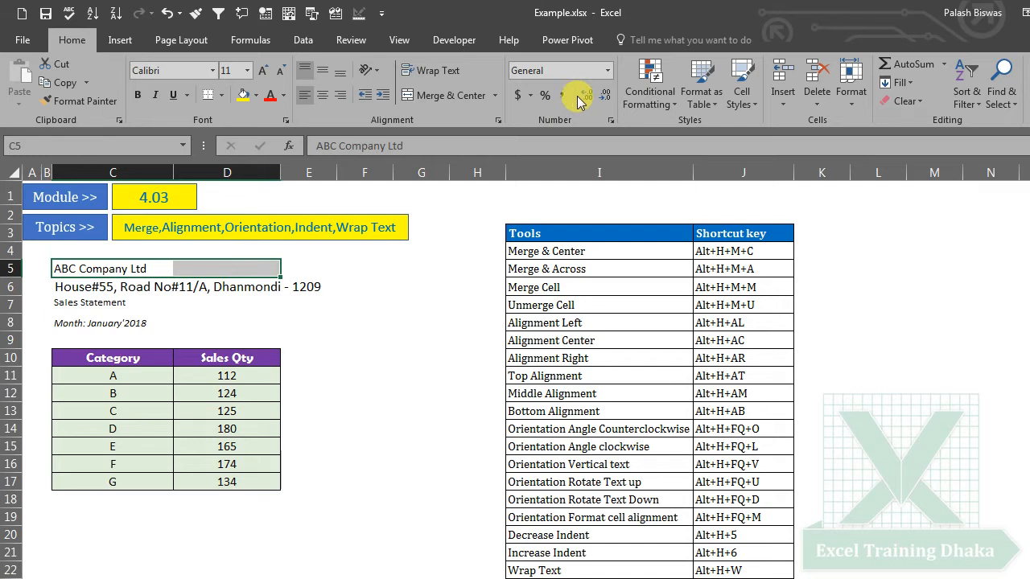
{"action": "left_click", "coordinate": [495, 96]}
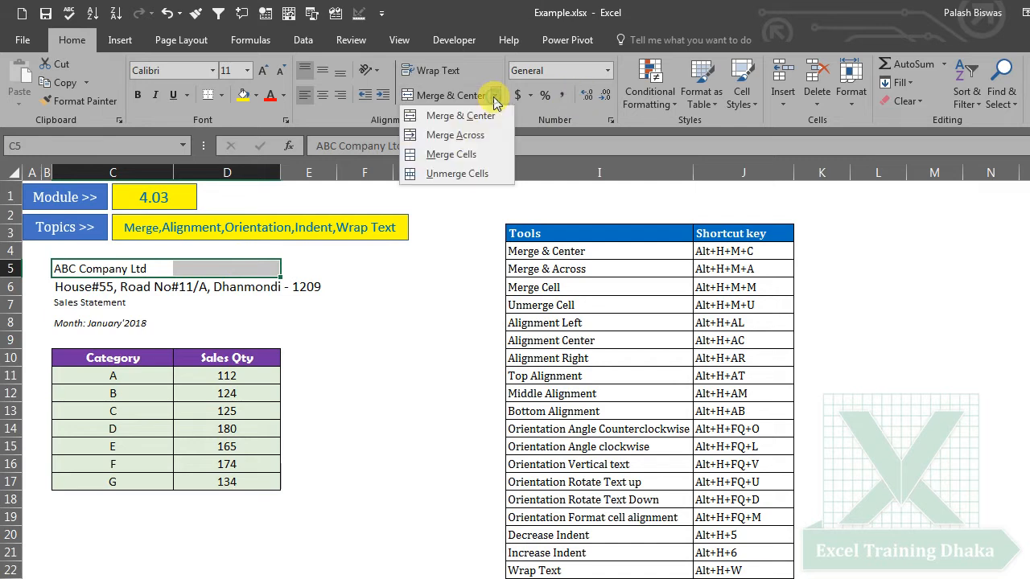
{"action": "left_click", "coordinate": [432, 156]}
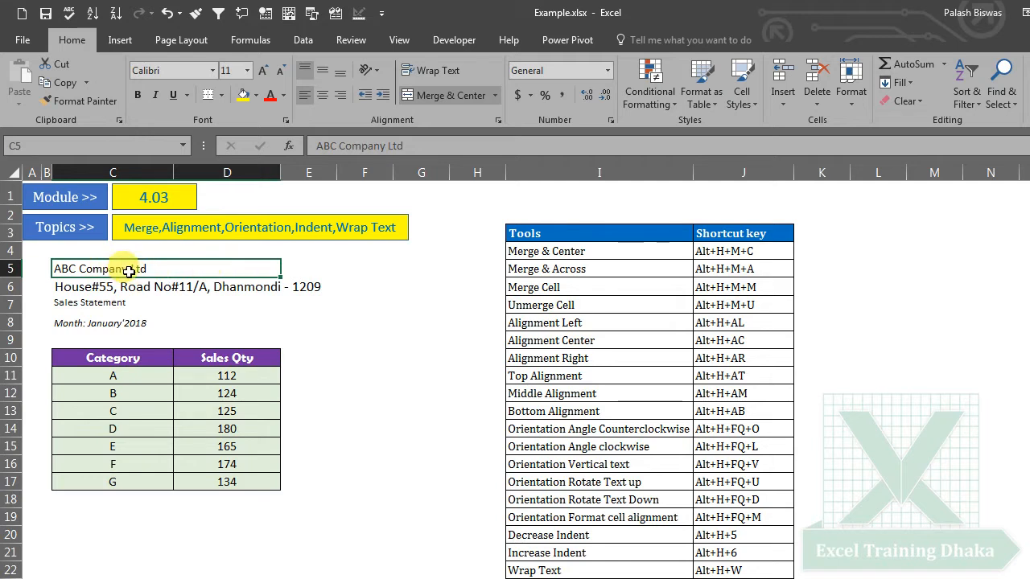
{"action": "left_click_drag", "start_coordinate": [87, 271], "coordinate": [213, 322]}
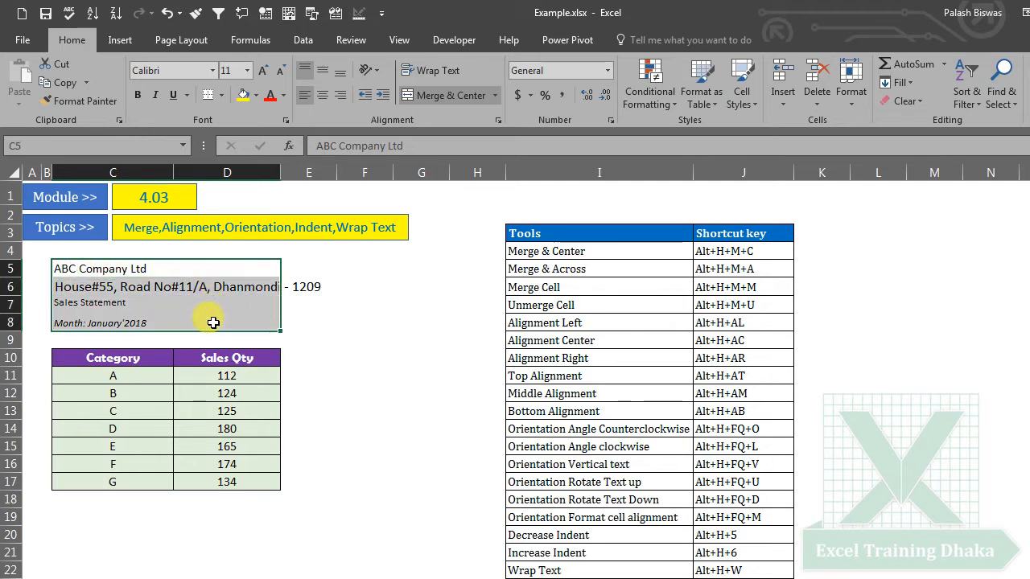
{"action": "left_click", "coordinate": [167, 14]}
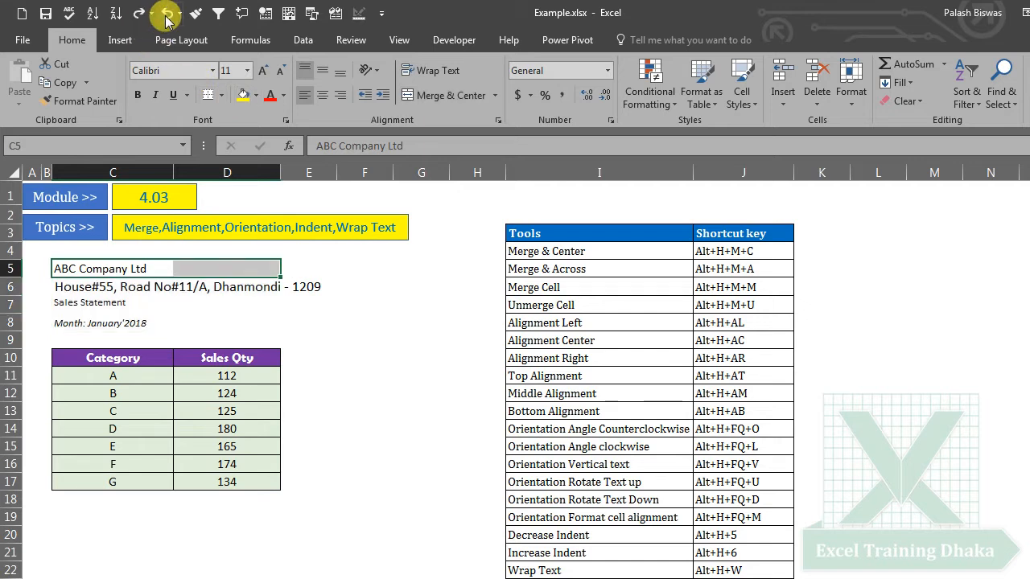
Merge the whole heading block C5:D8 with Merge Cells, accepting the loss of the other values, and undo it
{"action": "left_click_drag", "start_coordinate": [105, 272], "coordinate": [219, 325]}
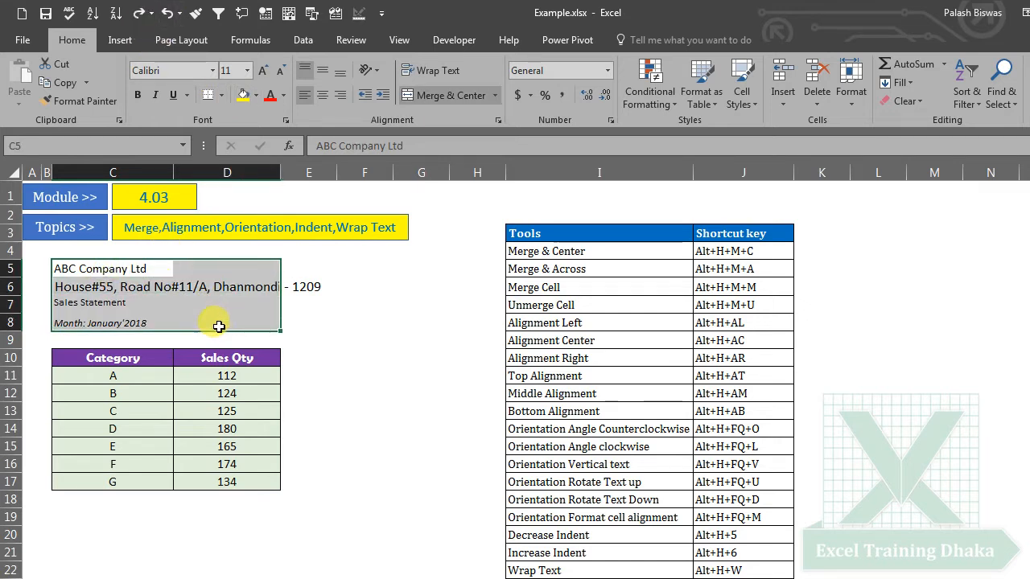
{"action": "left_click", "coordinate": [495, 98]}
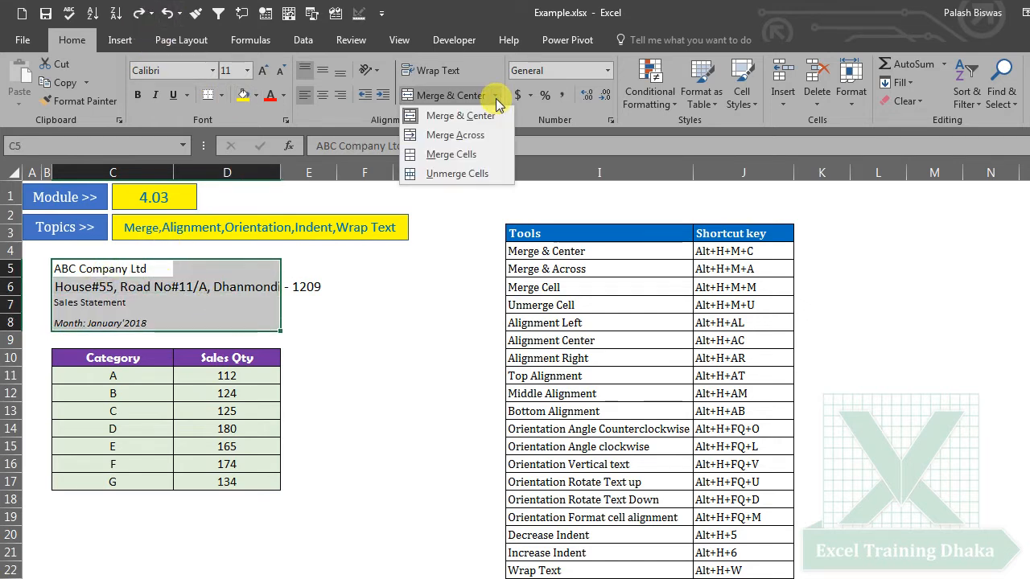
{"action": "left_click", "coordinate": [453, 154]}
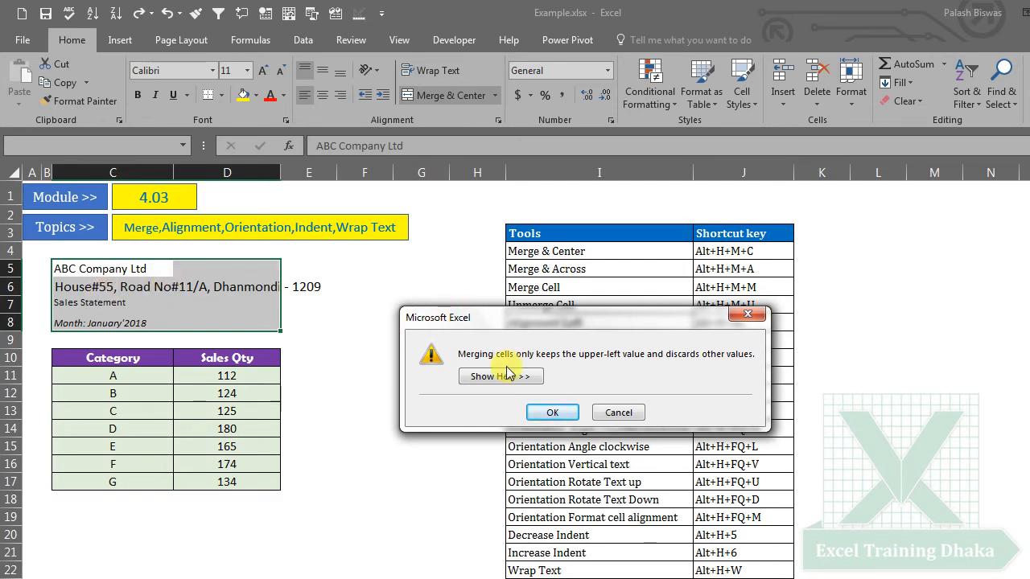
{"action": "left_click", "coordinate": [550, 413]}
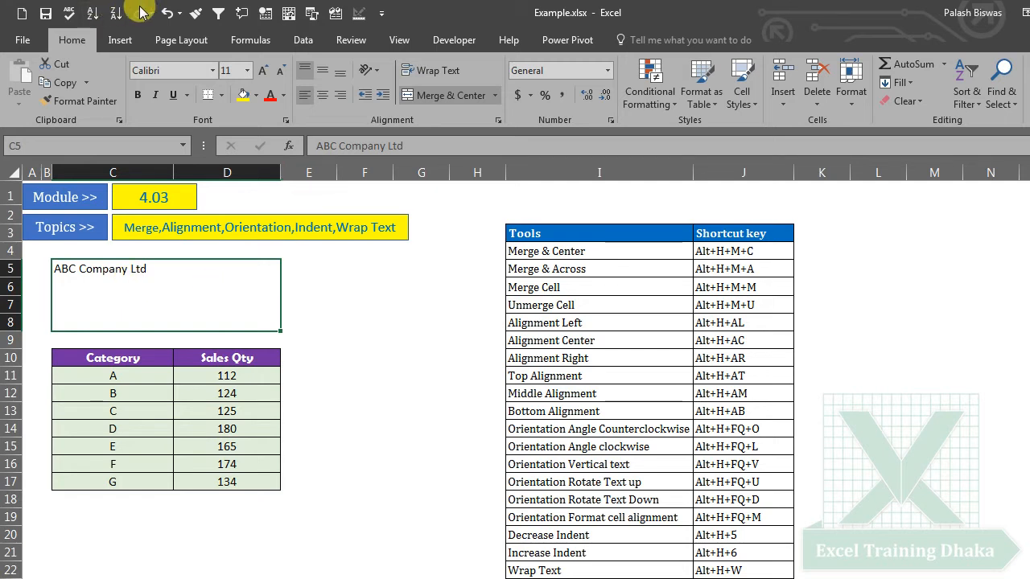
{"action": "left_click", "coordinate": [167, 13]}
Merge the heading range C5:D8 row by row with Merge Across
{"action": "left_click_drag", "start_coordinate": [85, 269], "coordinate": [238, 325]}
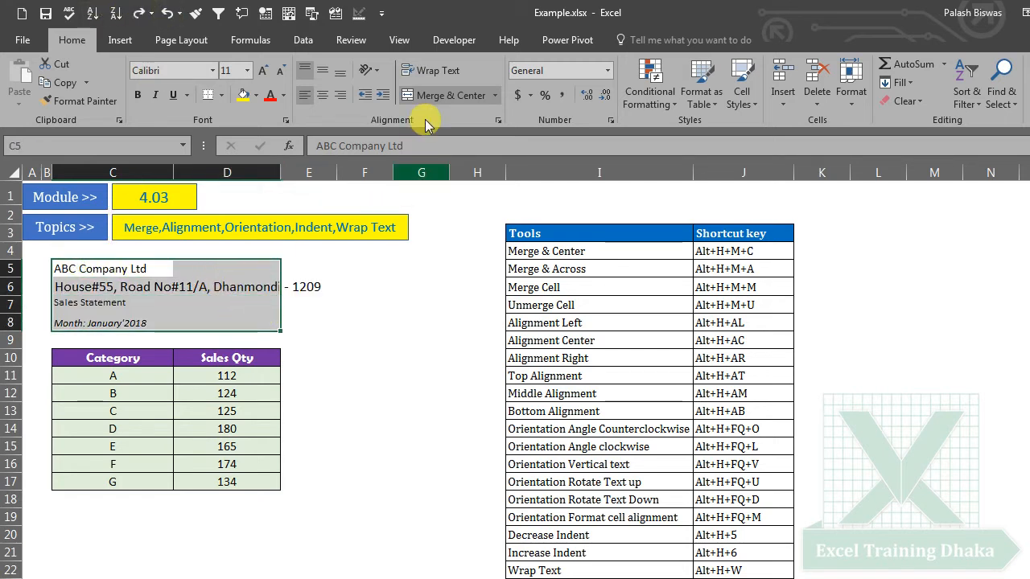
{"action": "left_click", "coordinate": [494, 95]}
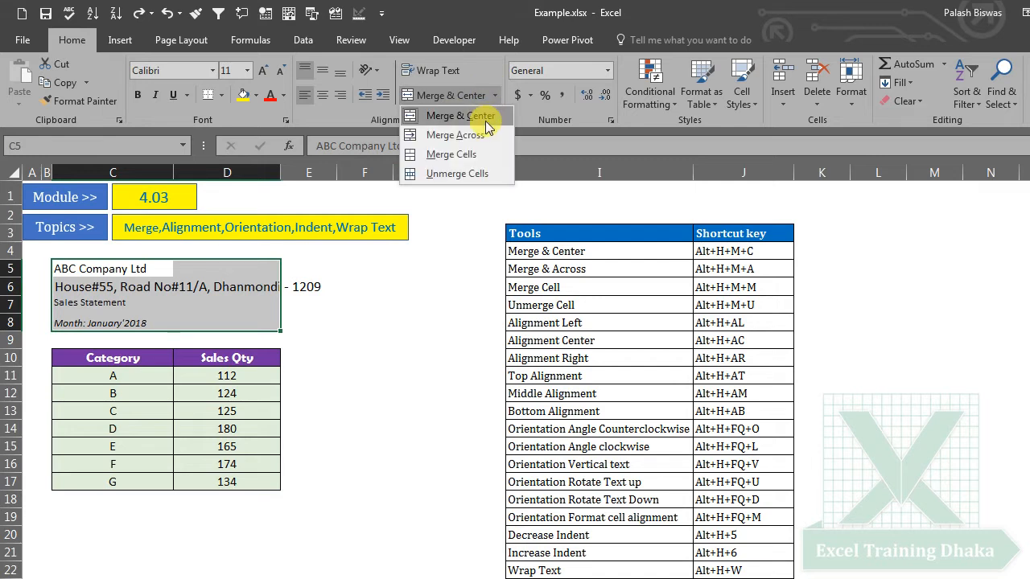
{"action": "left_click", "coordinate": [443, 137]}
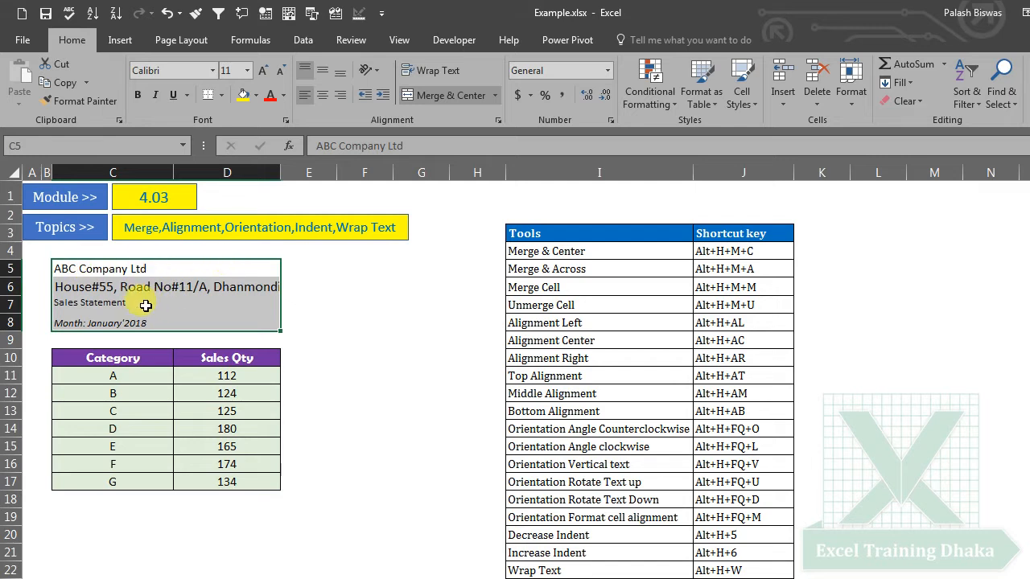
Align the merged heading lines in C5:D8 to the center, to the right, and back to the left
{"action": "left_click", "coordinate": [327, 96]}
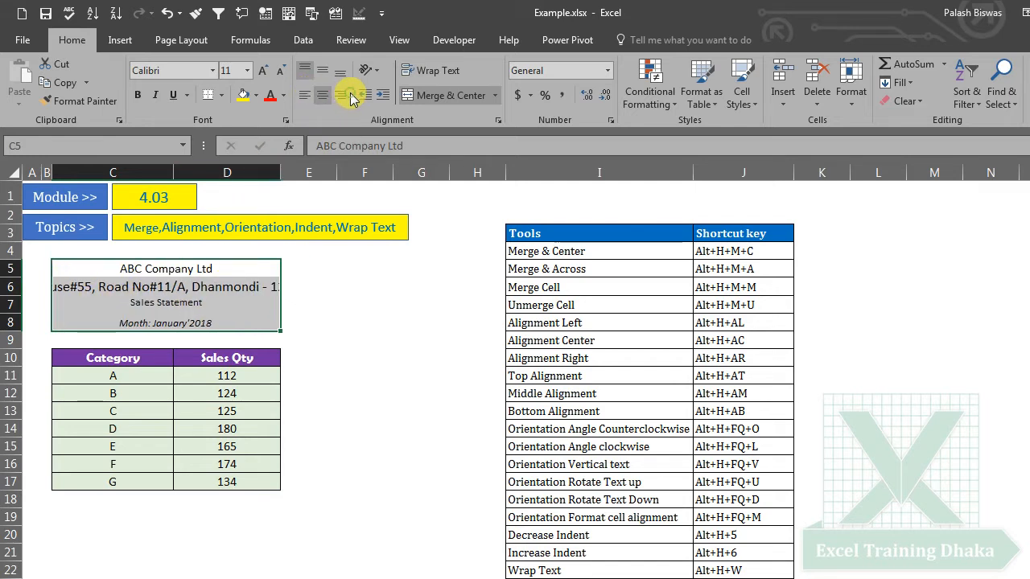
{"action": "left_click", "coordinate": [340, 95]}
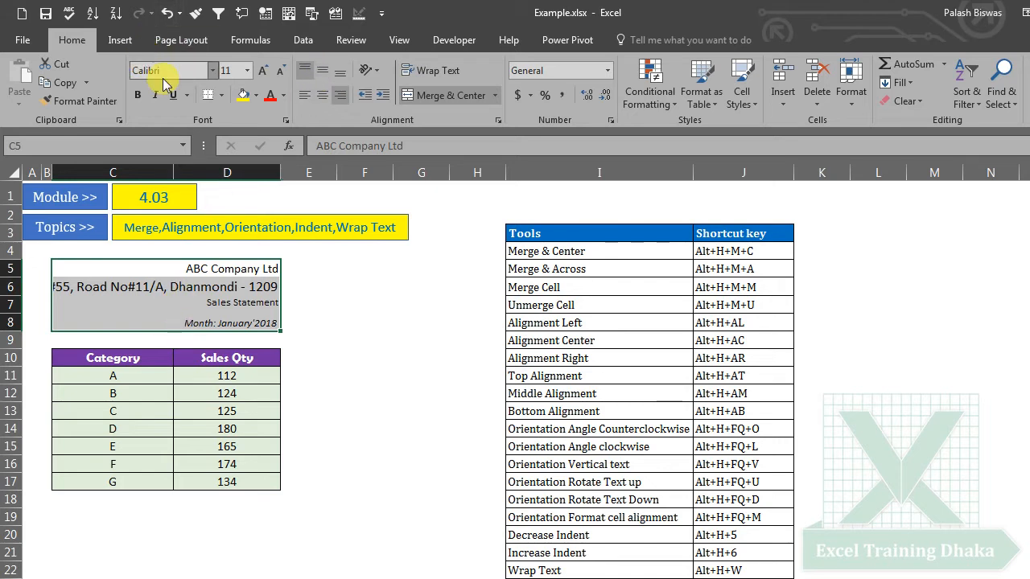
{"action": "left_click", "coordinate": [305, 95]}
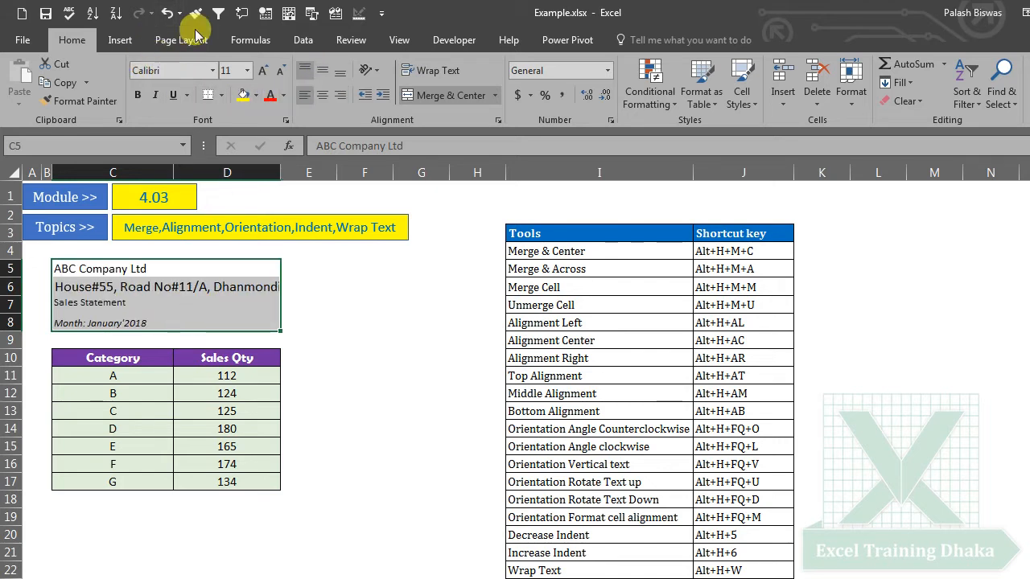
Undo the three alignment changes and the Merge Across on C5:D8
{"action": "left_click", "coordinate": [166, 14]}
{"action": "left_click", "coordinate": [166, 15]}
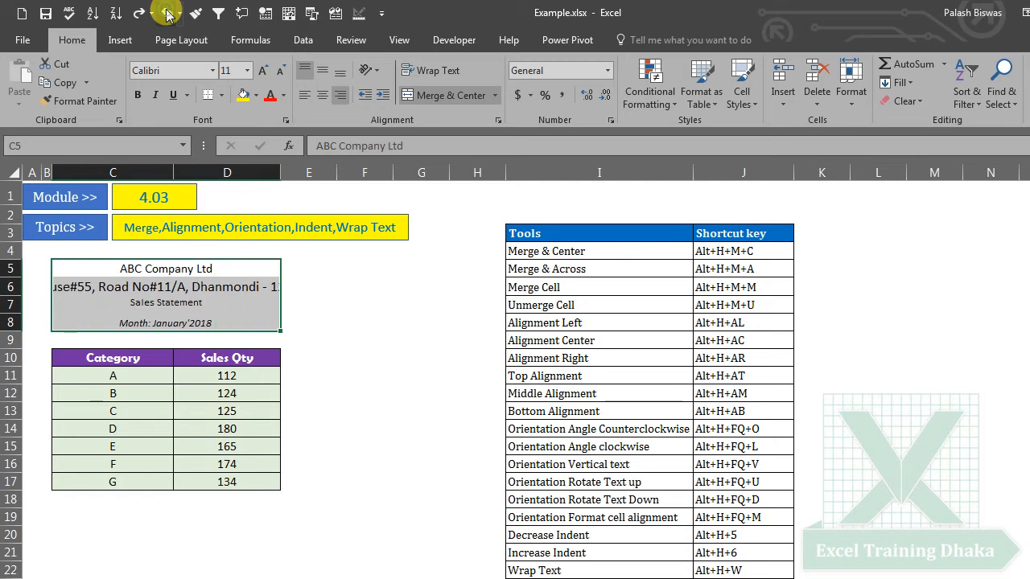
{"action": "left_click", "coordinate": [167, 14]}
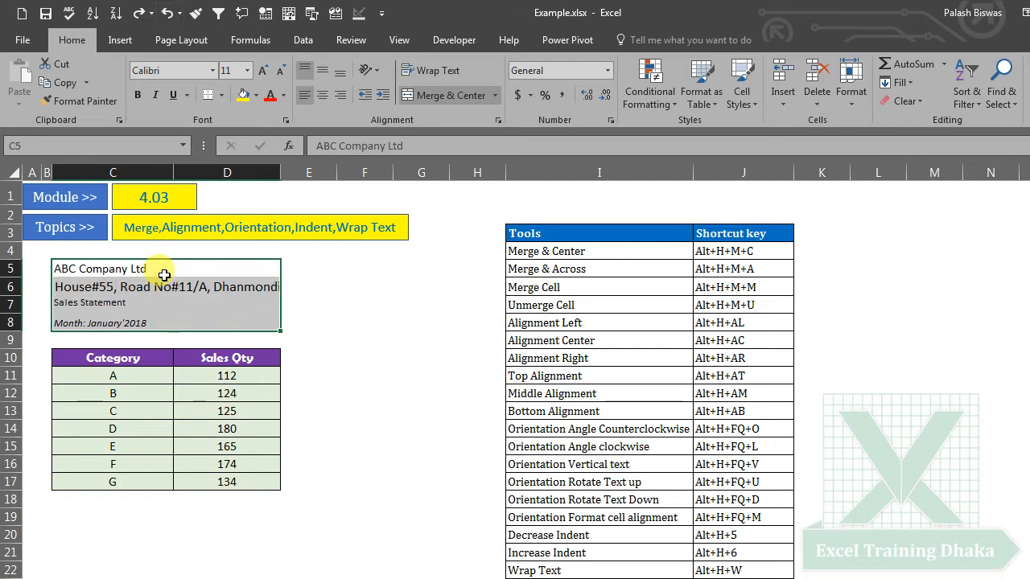
{"action": "left_click", "coordinate": [166, 15]}
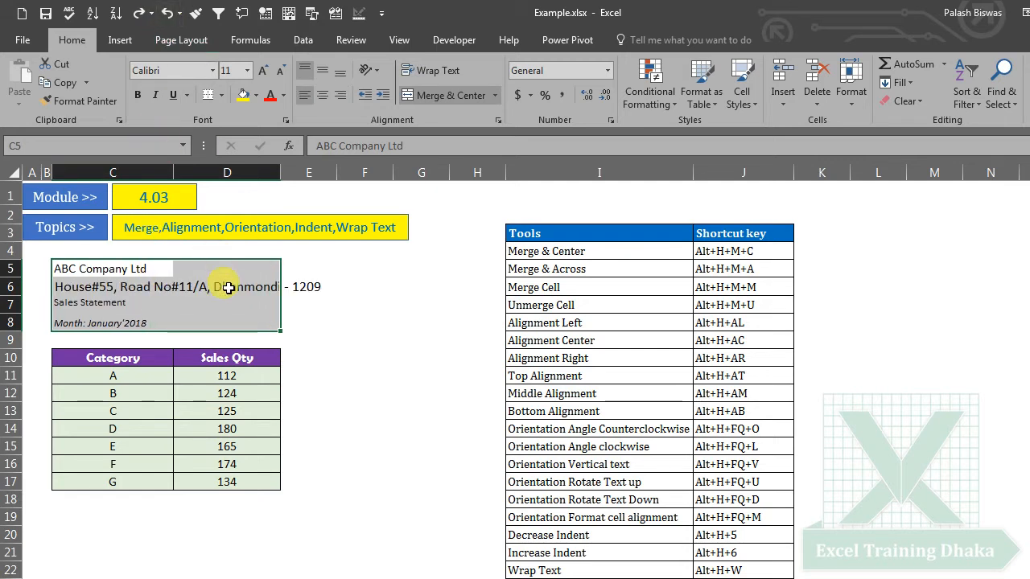
{"action": "left_click", "coordinate": [217, 286]}
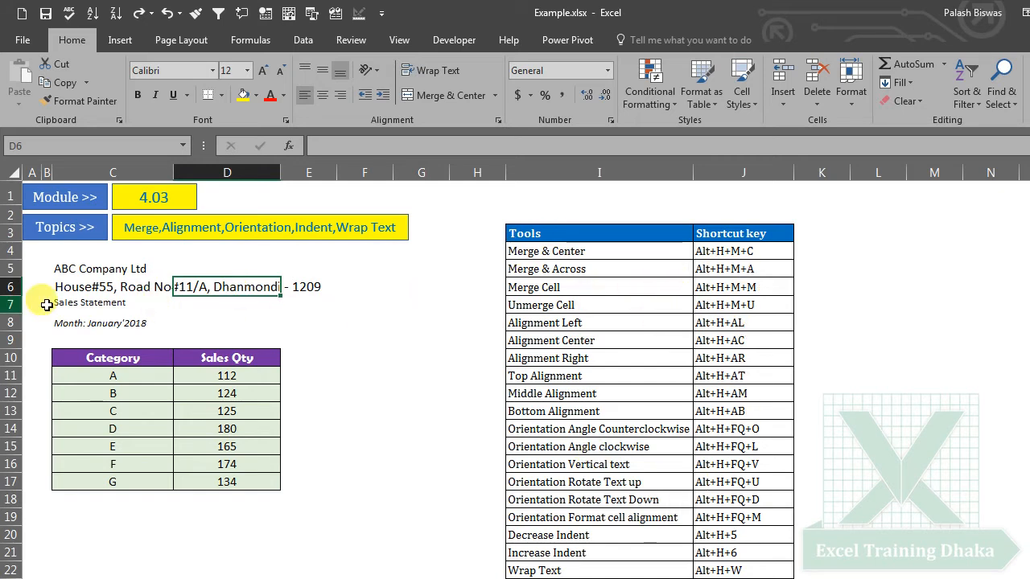
Apply Merge & Center to the company name cells C5:D5, review the merge options, and undo the merge
{"action": "left_click_drag", "start_coordinate": [77, 273], "coordinate": [225, 264]}
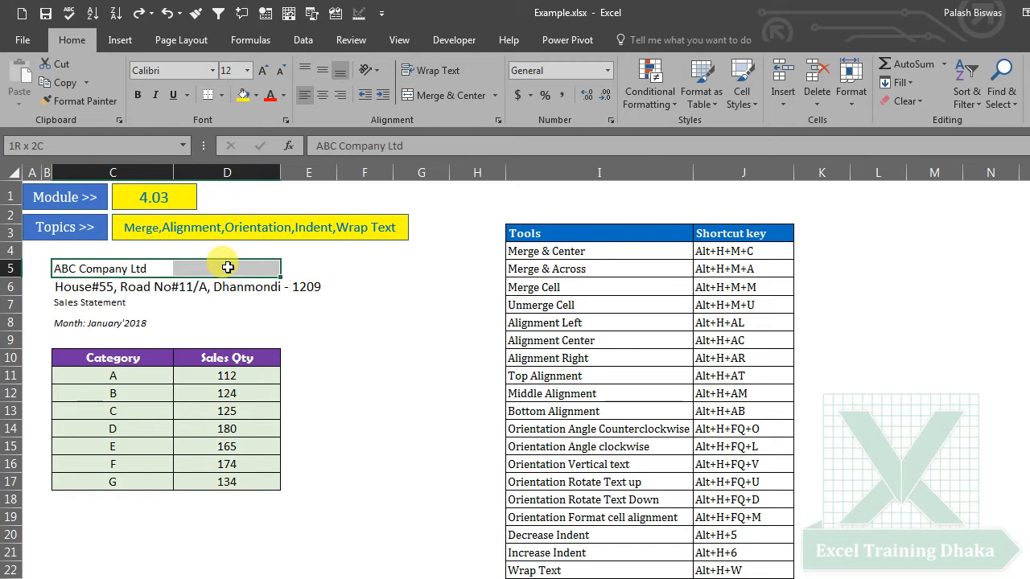
{"action": "left_click", "coordinate": [487, 96]}
{"action": "left_click", "coordinate": [495, 96]}
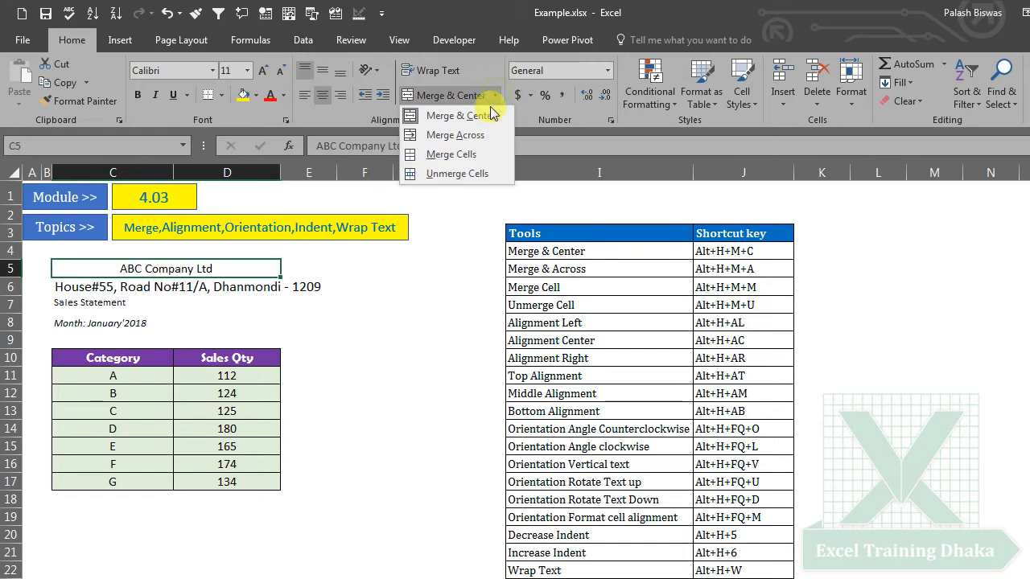
{"action": "left_click", "coordinate": [216, 271]}
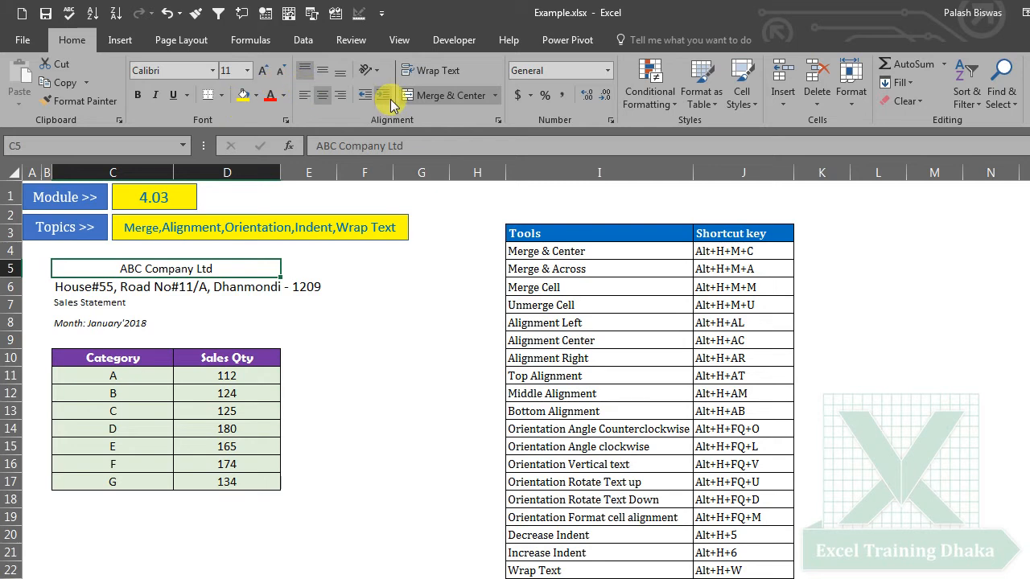
{"action": "left_click", "coordinate": [167, 12]}
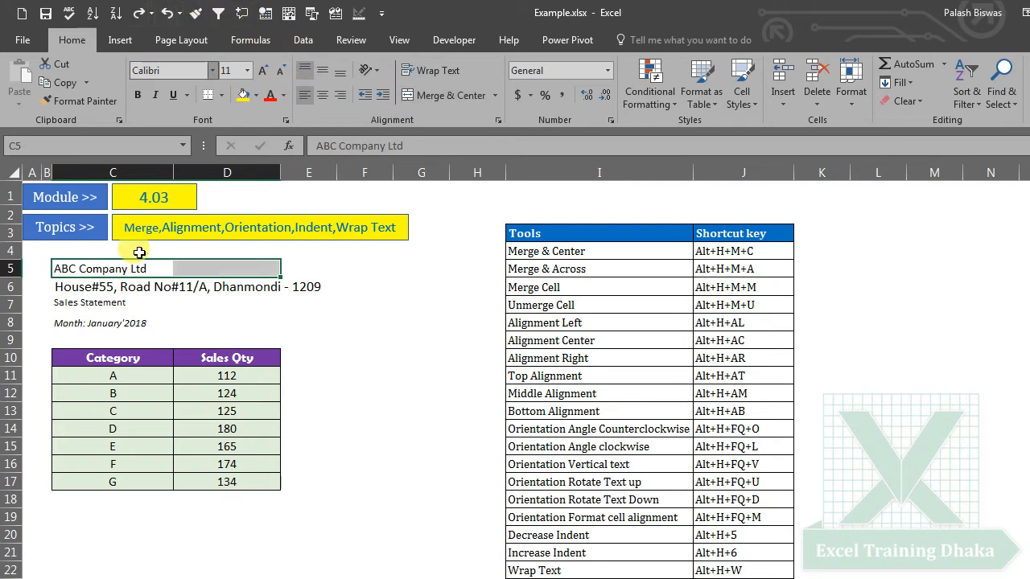
{"action": "left_click", "coordinate": [292, 340]}
Reapply Merge & Center to the company name cells C5:D5, check the merged cell, and undo it
{"action": "left_click_drag", "start_coordinate": [143, 268], "coordinate": [228, 268]}
{"action": "key", "text": "alt+h"}
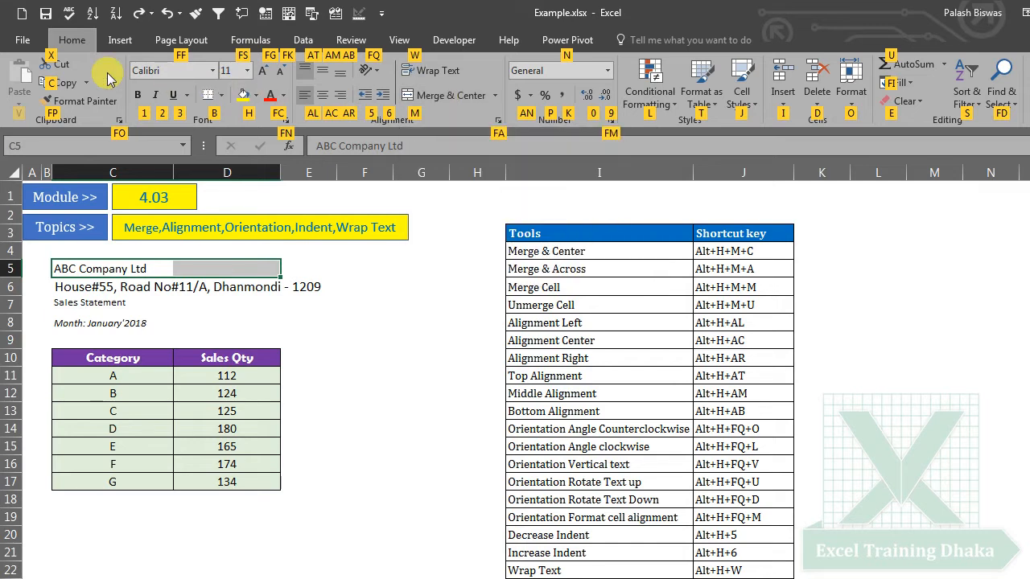
{"action": "key", "text": "m"}
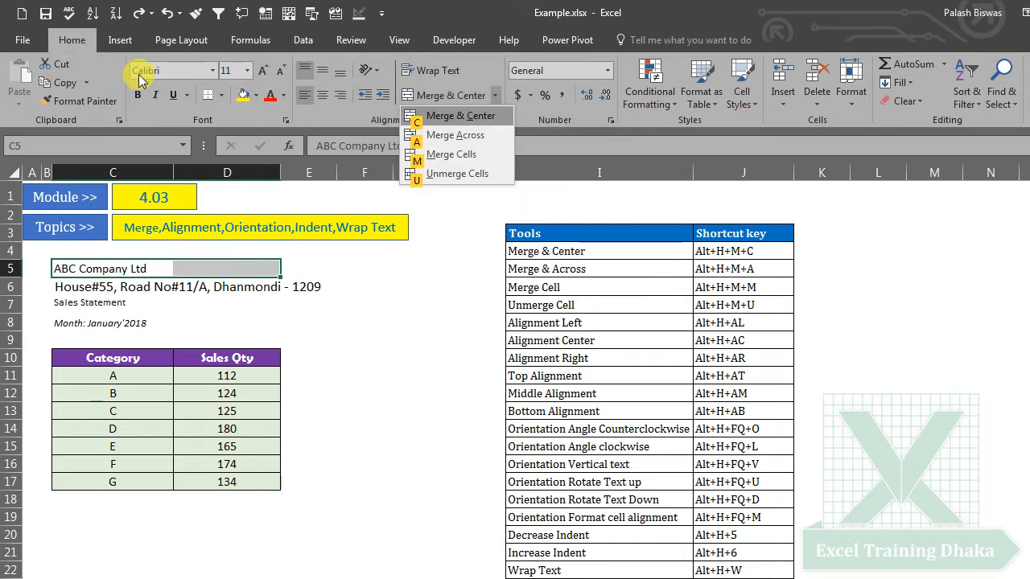
{"action": "left_click", "coordinate": [442, 118]}
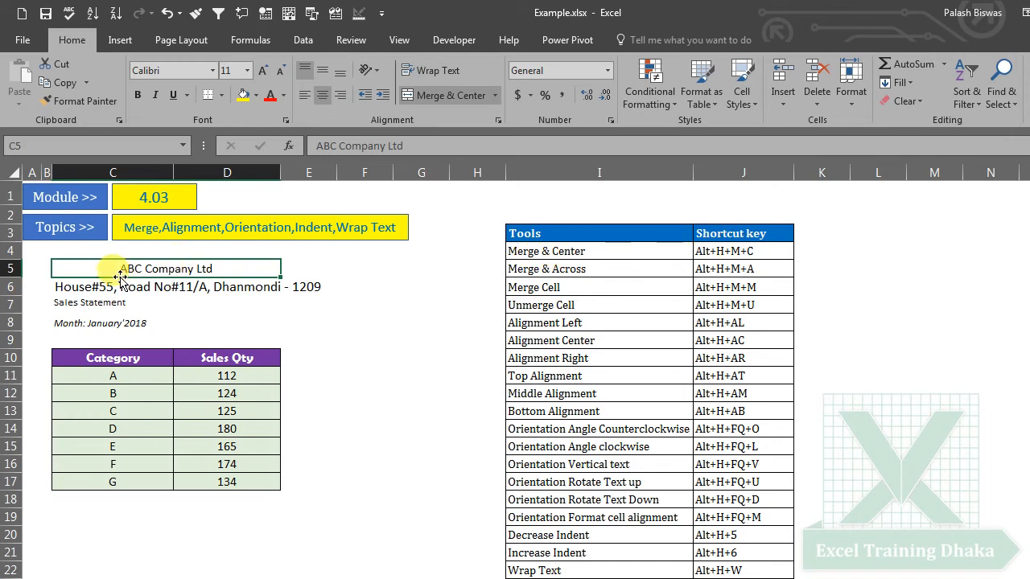
{"action": "left_click", "coordinate": [177, 322]}
{"action": "left_click", "coordinate": [138, 271]}
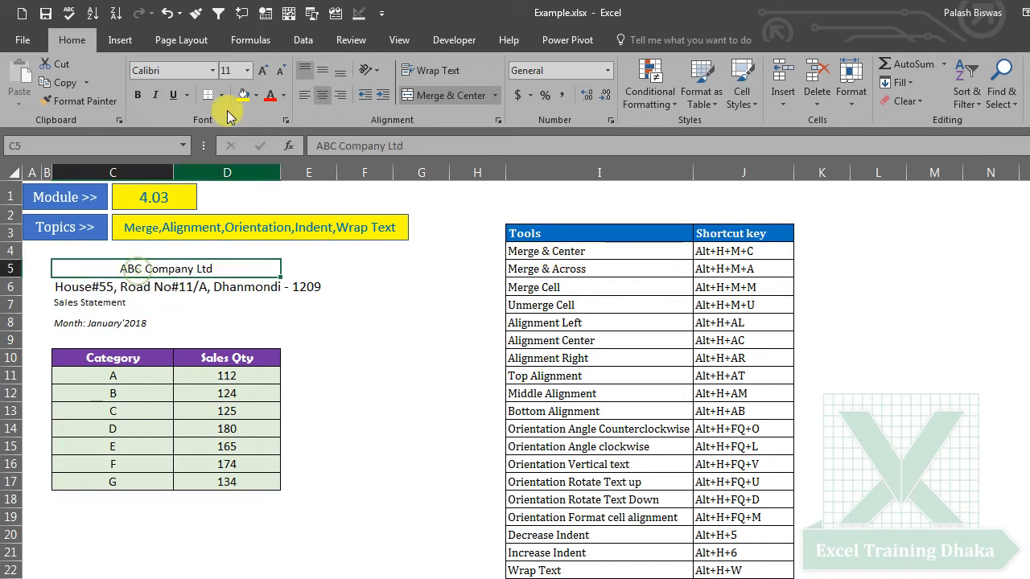
{"action": "left_click", "coordinate": [166, 13]}
{"action": "left_click_drag", "start_coordinate": [64, 268], "coordinate": [269, 324]}
{"action": "left_click", "coordinate": [495, 95]}
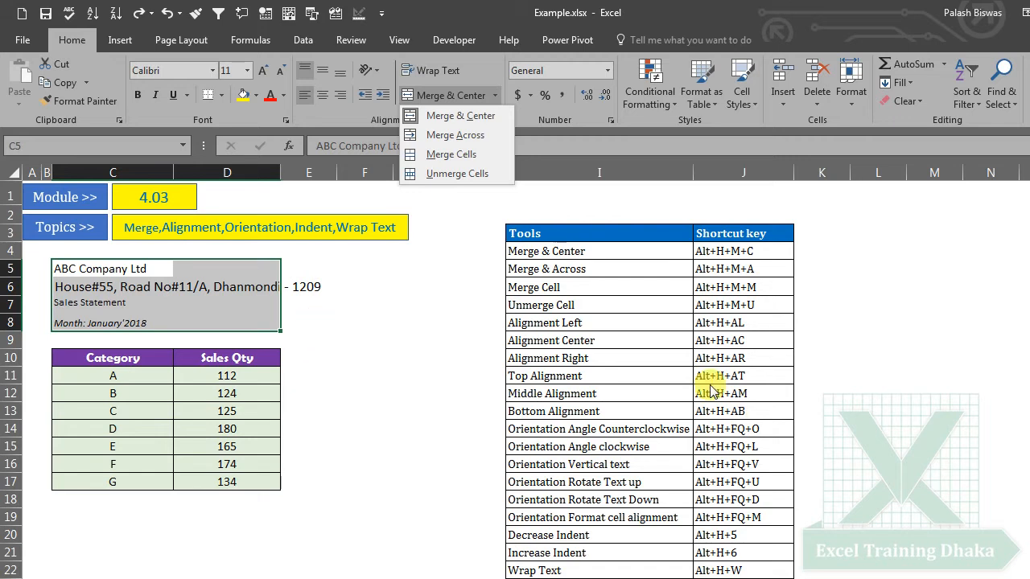
{"action": "left_click", "coordinate": [391, 273]}
Merge each heading line in C5:D8 across its row with Merge Across
{"action": "left_click_drag", "start_coordinate": [102, 266], "coordinate": [245, 324]}
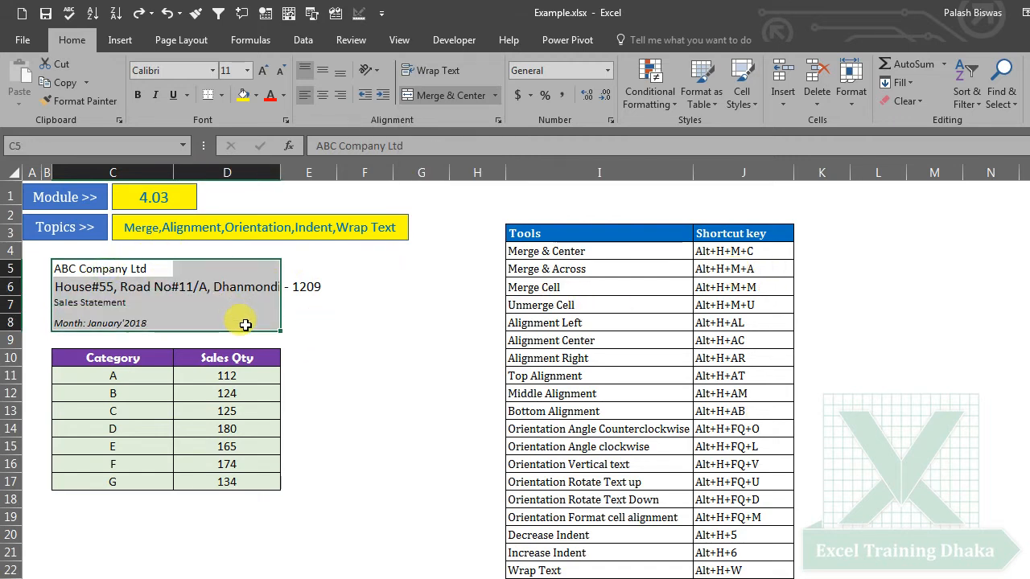
{"action": "key", "text": "alt+h"}
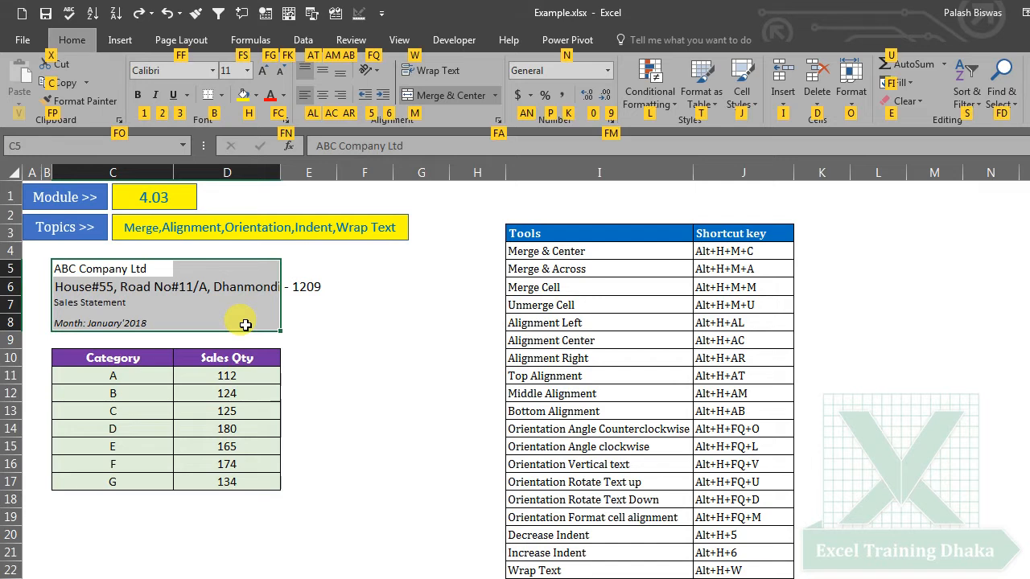
{"action": "key", "text": "m"}
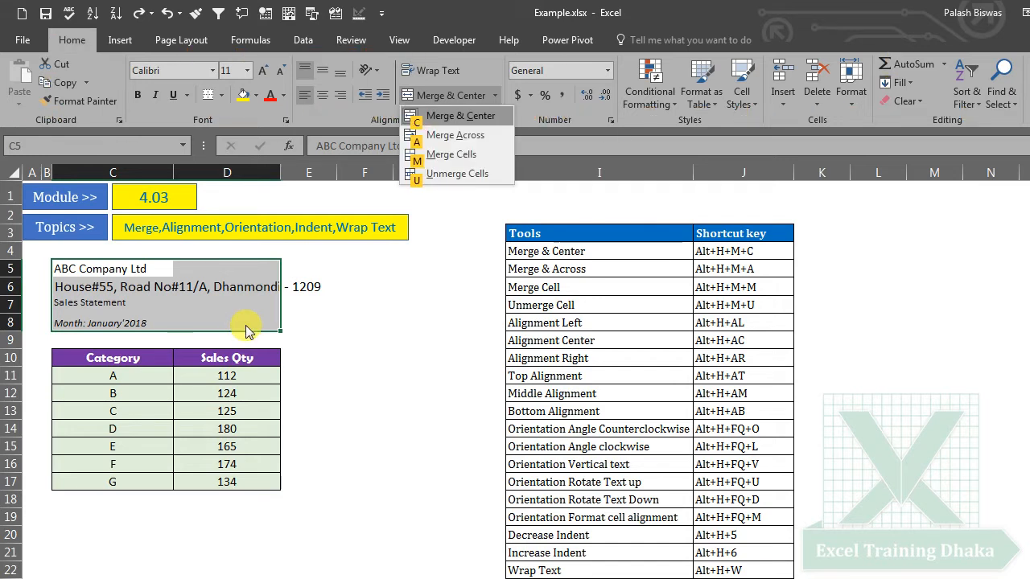
{"action": "key", "text": "a"}
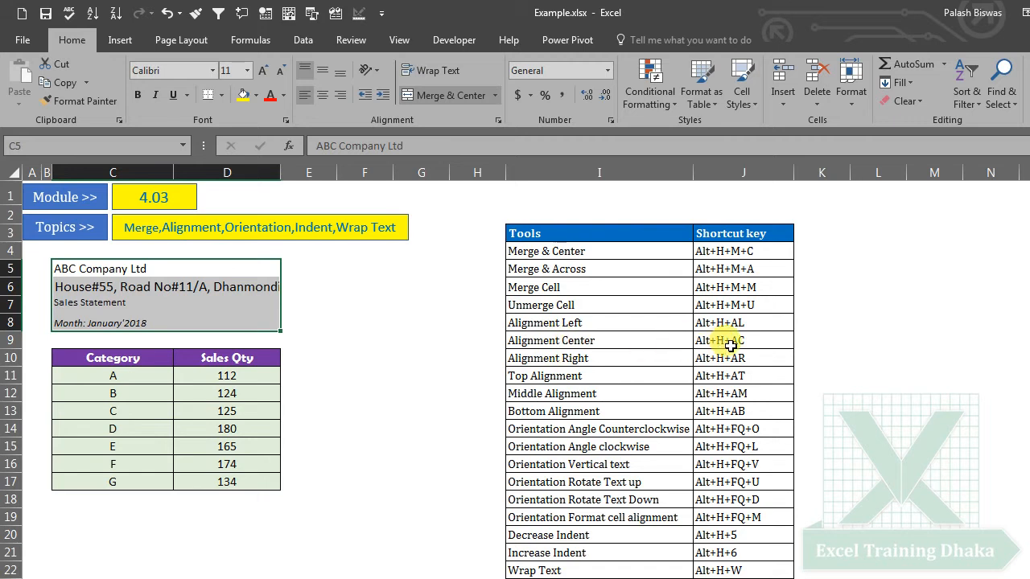
Center the merged heading lines in C5:D8 and highlight the Alignment Center row in the shortcut table
{"action": "key", "text": "alt+h"}
{"action": "key", "text": "a"}
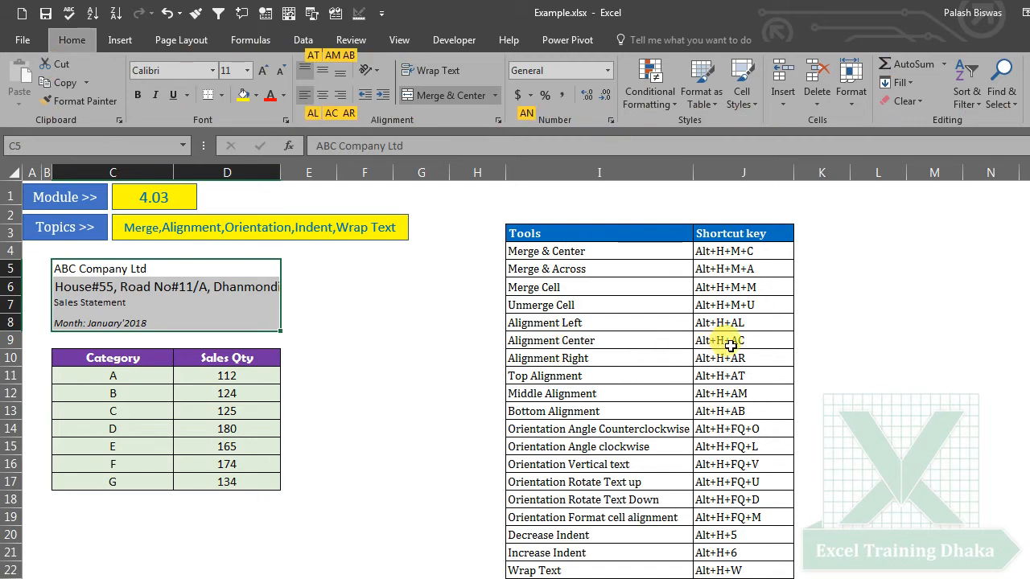
{"action": "key", "text": "c"}
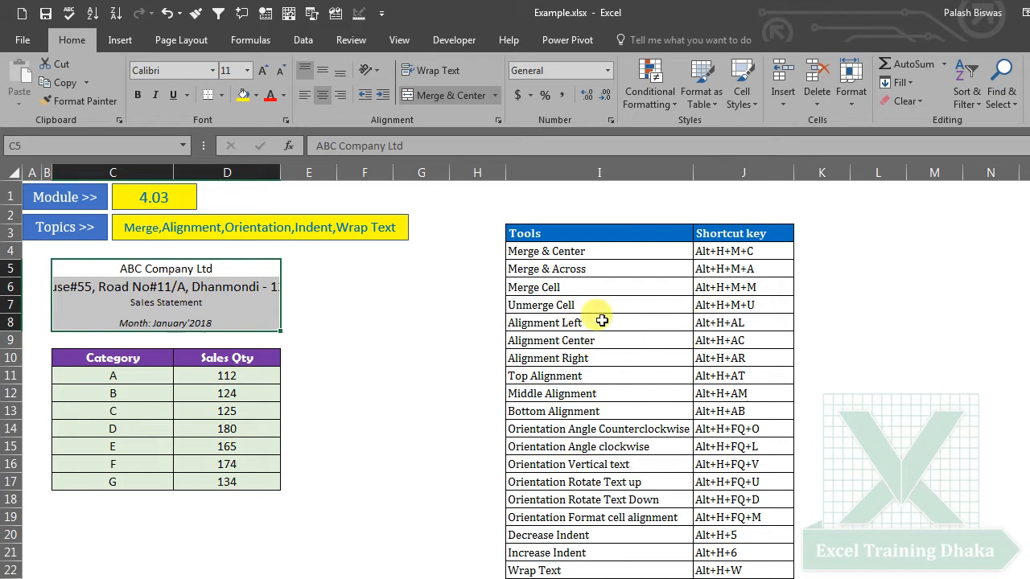
{"action": "left_click_drag", "start_coordinate": [544, 341], "coordinate": [756, 340]}
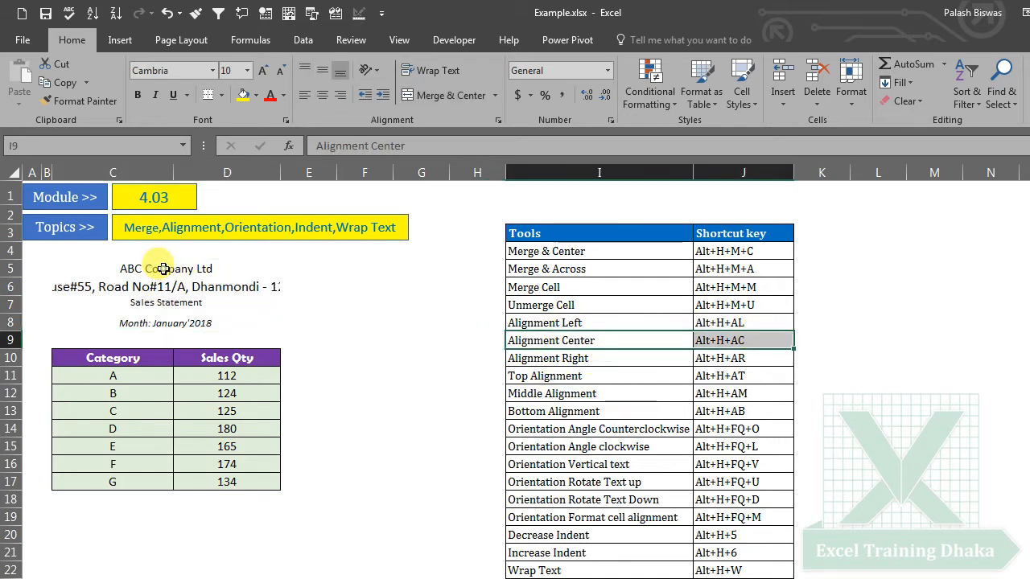
Undo the centering and the Merge Across on the heading lines in C5:D8
{"action": "left_click_drag", "start_coordinate": [155, 266], "coordinate": [150, 325]}
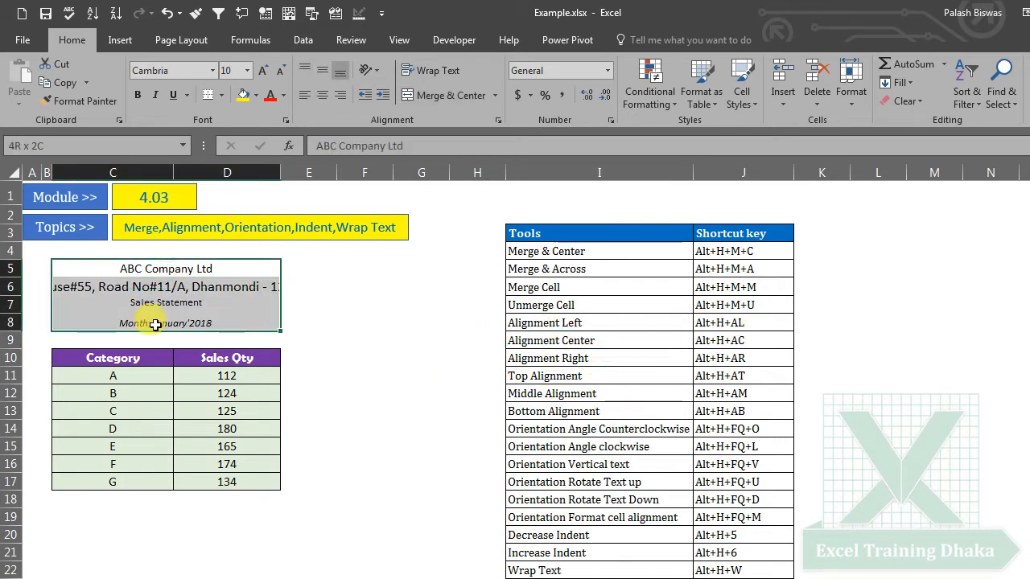
{"action": "left_click", "coordinate": [169, 17]}
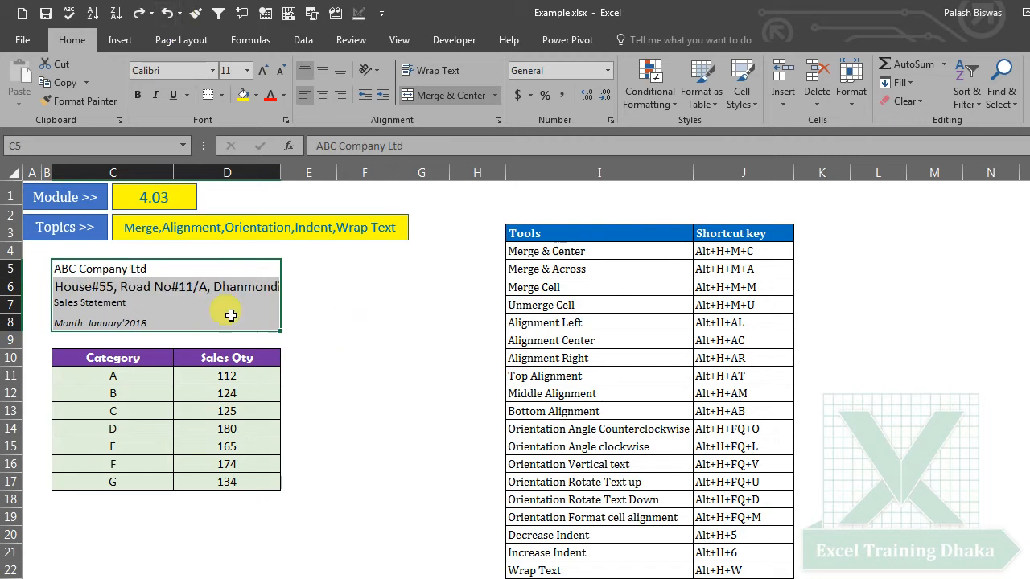
{"action": "left_click", "coordinate": [110, 270]}
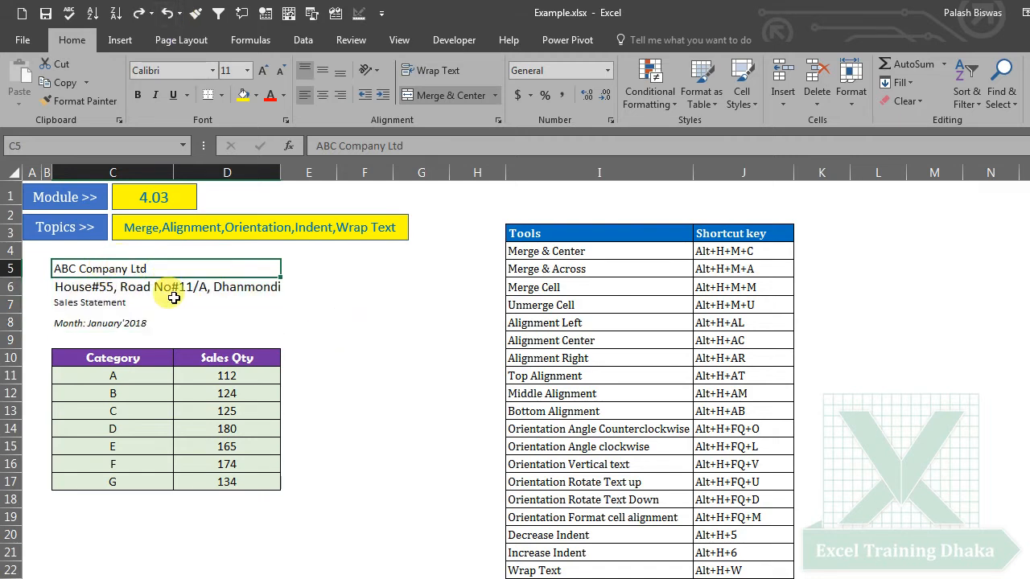
{"action": "left_click", "coordinate": [170, 15]}
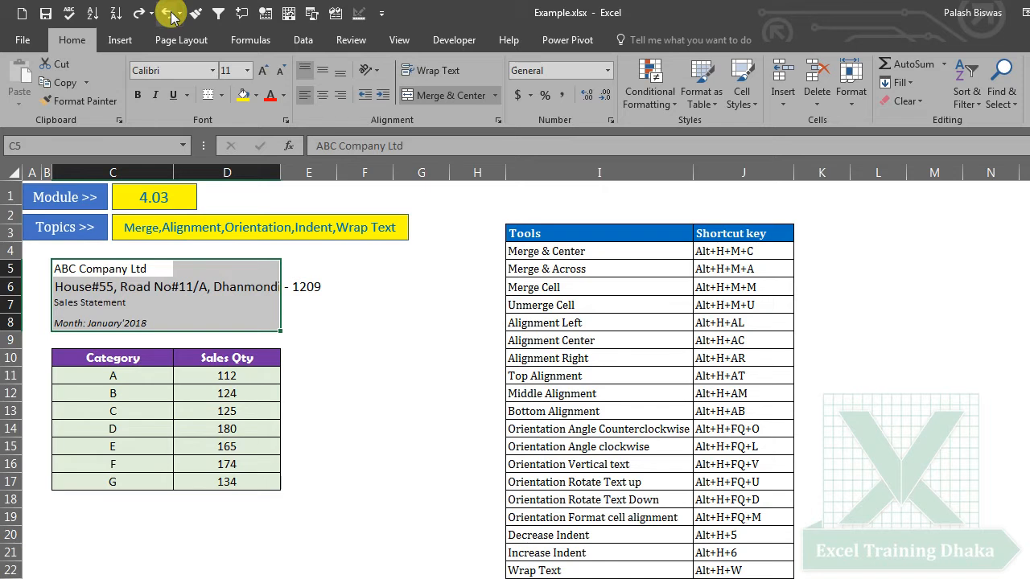
Select the company name in C5 and increase the height of row 5
{"action": "left_click", "coordinate": [216, 319]}
{"action": "left_click", "coordinate": [138, 268]}
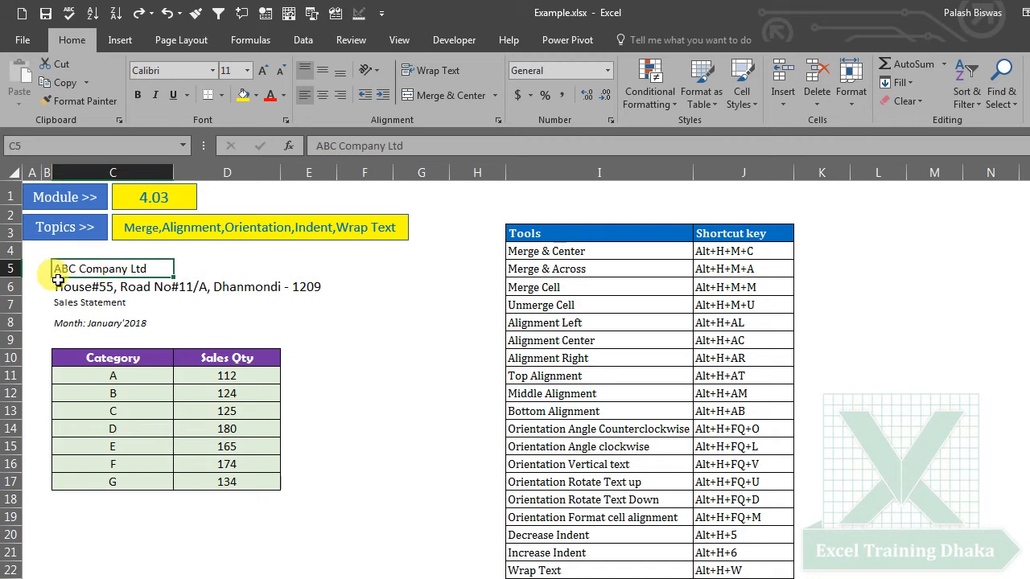
{"action": "left_click_drag", "start_coordinate": [18, 278], "coordinate": [19, 288]}
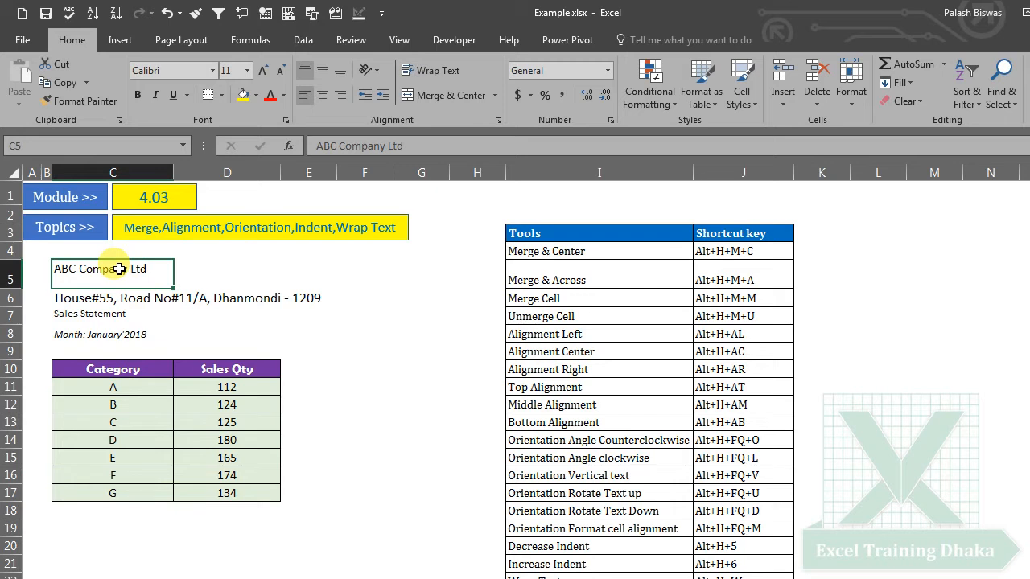
{"action": "mouse_move", "coordinate": [13, 292]}
{"action": "left_mouse_down"}
{"action": "mouse_move", "coordinate": [8, 280]}
{"action": "mouse_move", "coordinate": [14, 294]}
{"action": "left_mouse_up"}
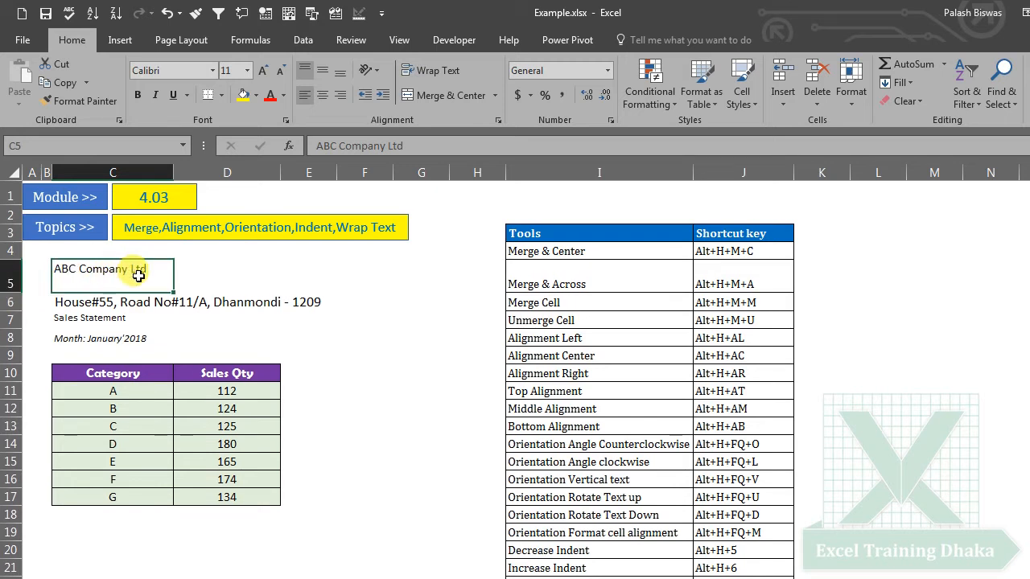
Try center, middle, bottom and right alignment on the company name in C5, ending with left and top alignment
{"action": "left_click", "coordinate": [322, 95]}
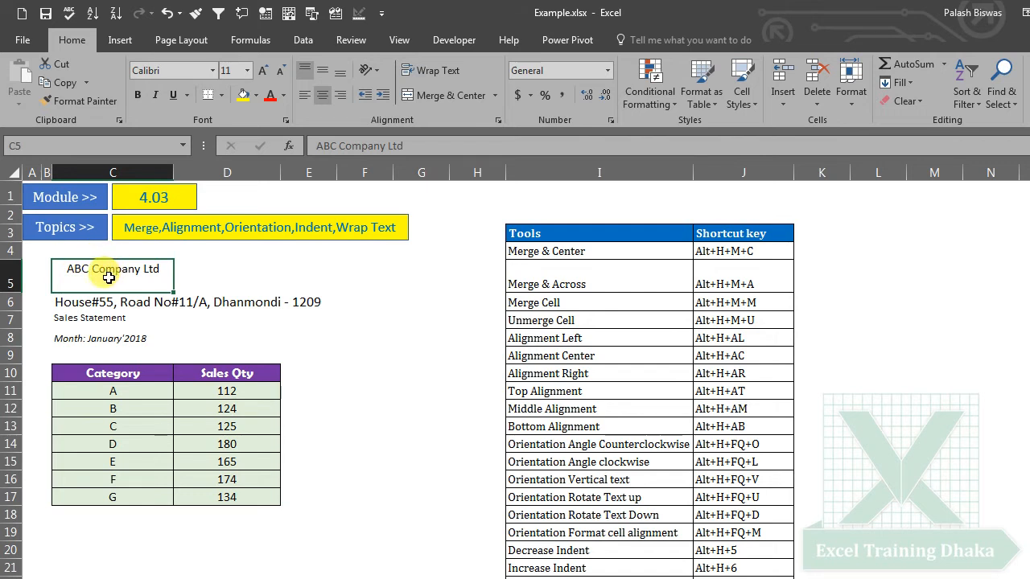
{"action": "left_click", "coordinate": [322, 73]}
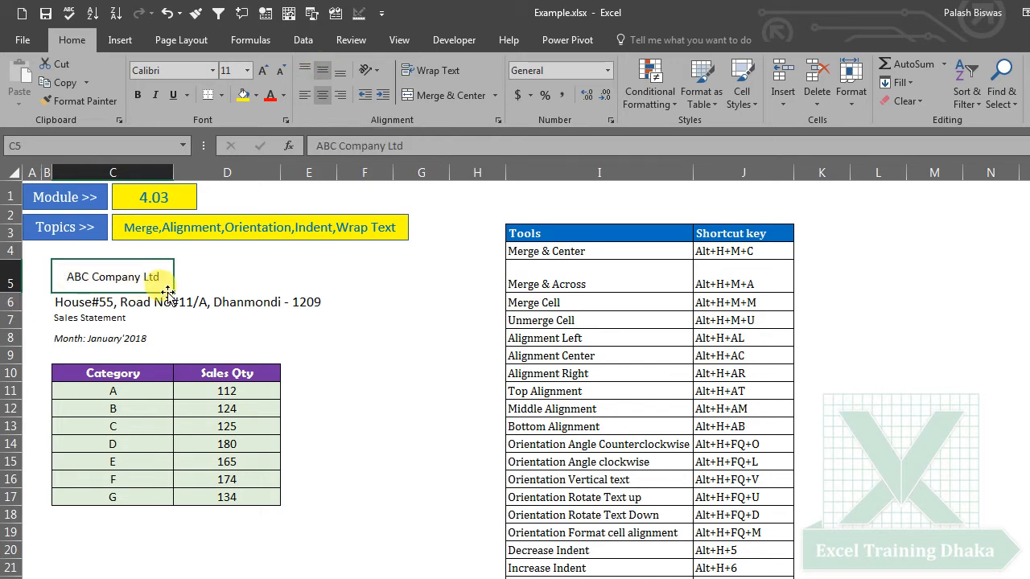
{"action": "left_click", "coordinate": [341, 75]}
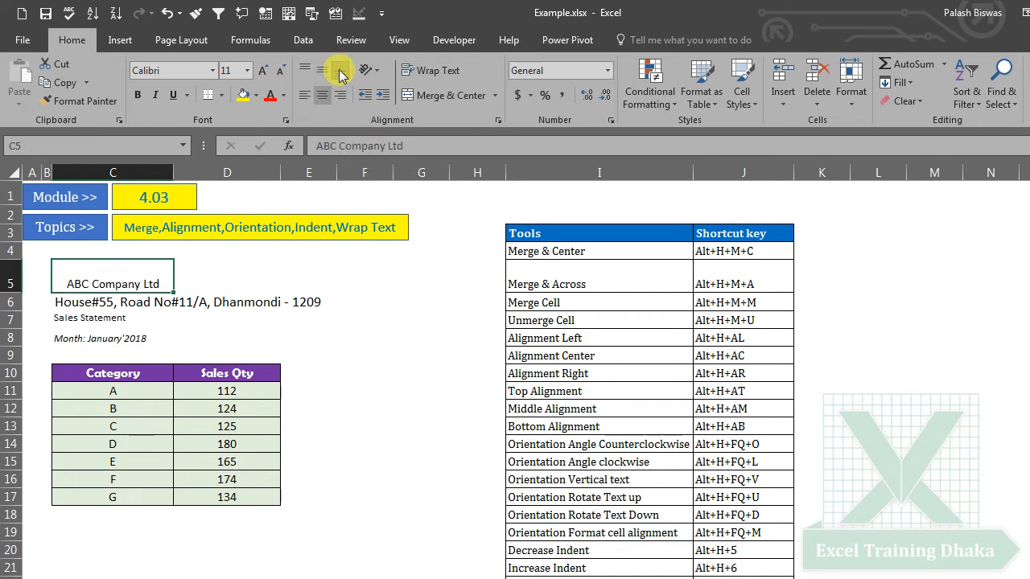
{"action": "left_click", "coordinate": [342, 96]}
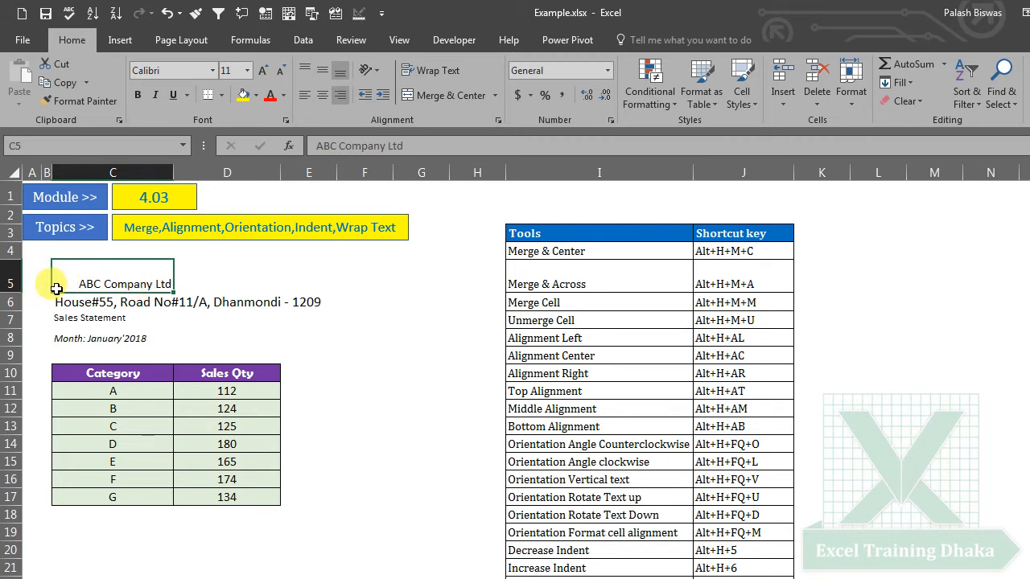
{"action": "left_click", "coordinate": [305, 98]}
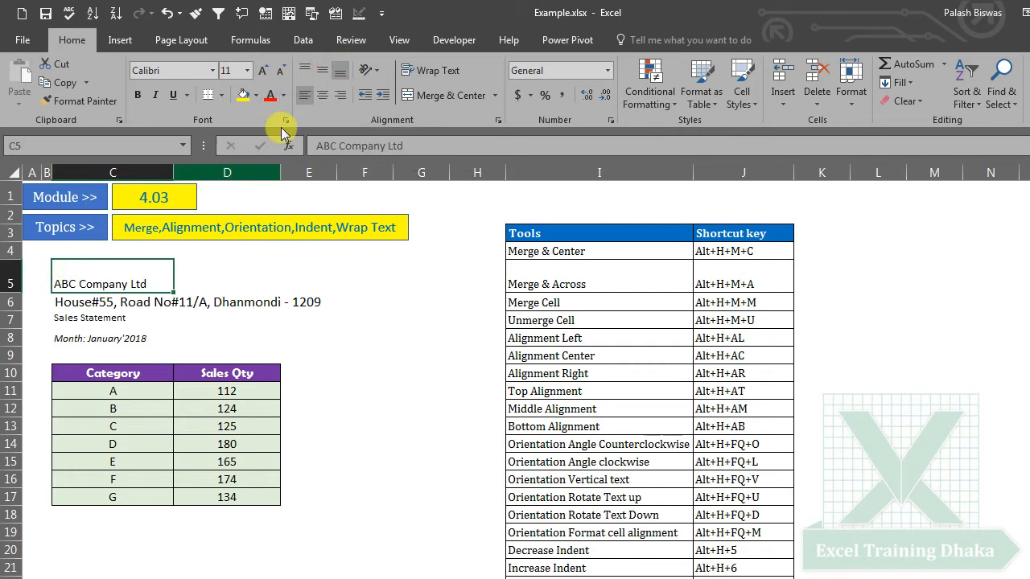
{"action": "left_click", "coordinate": [306, 74]}
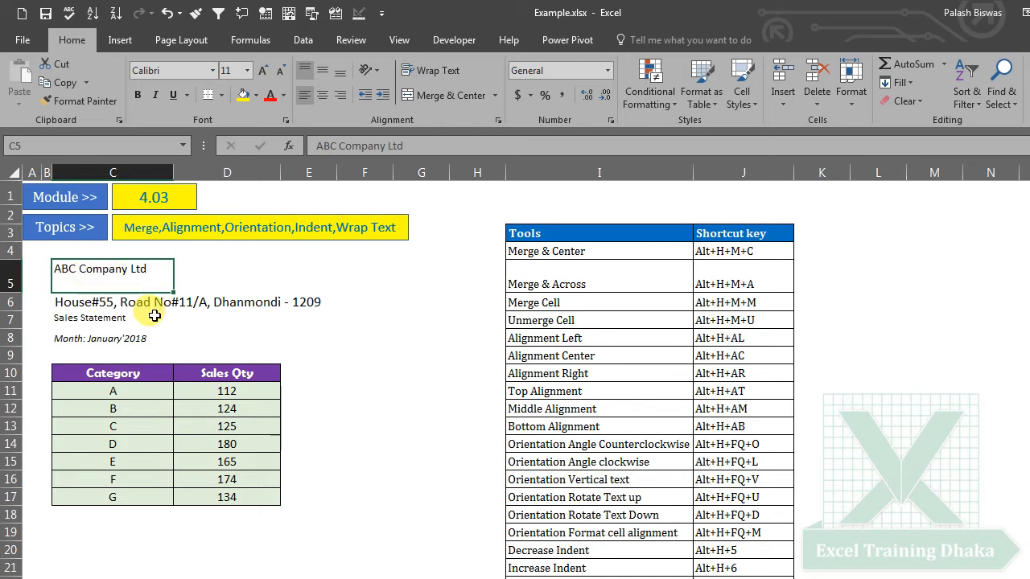
Highlight the Orientation topic, widen column A, and move the address line from C6 to A6
{"action": "left_click_drag", "start_coordinate": [226, 226], "coordinate": [291, 228]}
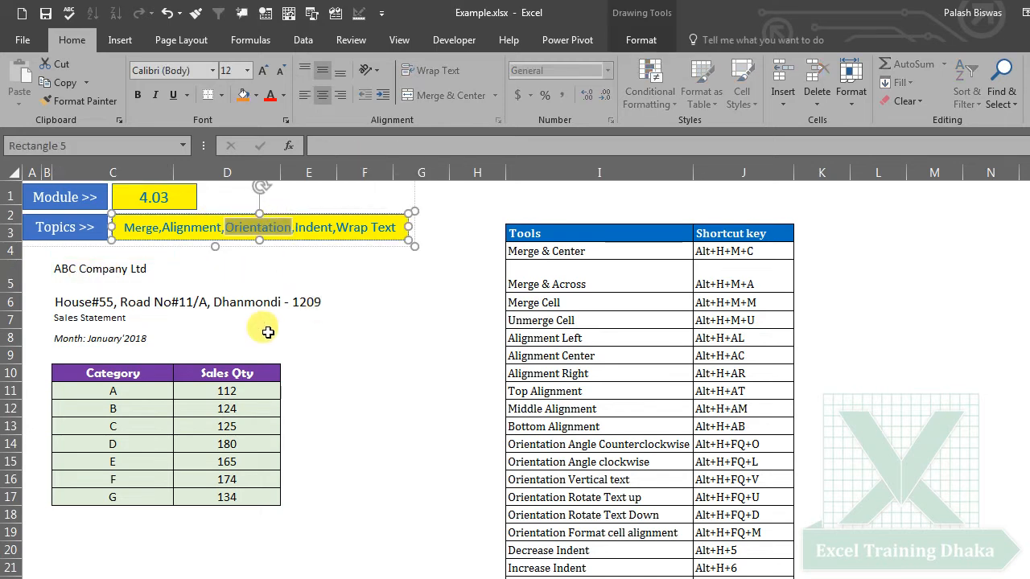
{"action": "left_click", "coordinate": [80, 304]}
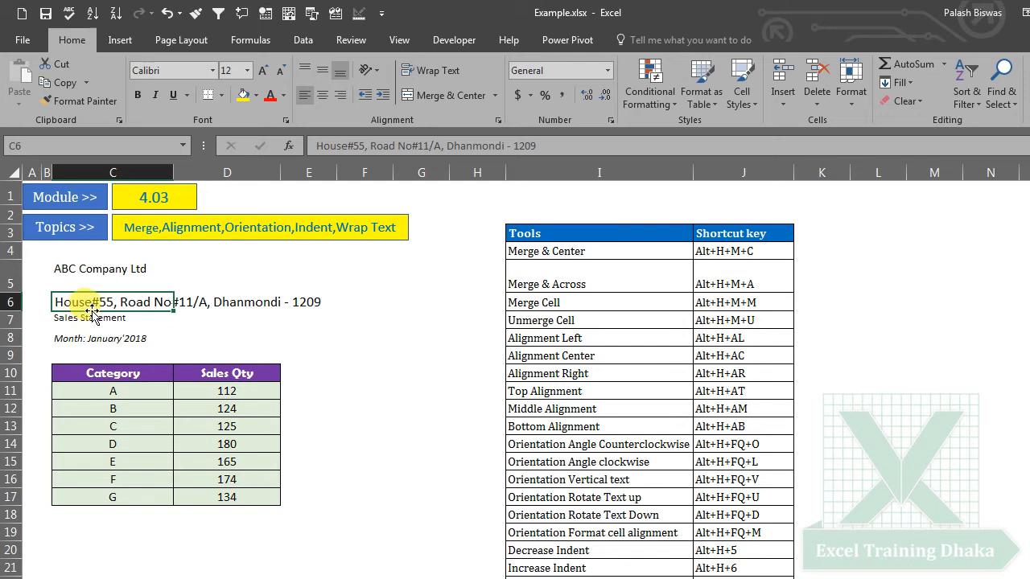
{"action": "left_click_drag", "start_coordinate": [51, 172], "coordinate": [70, 170]}
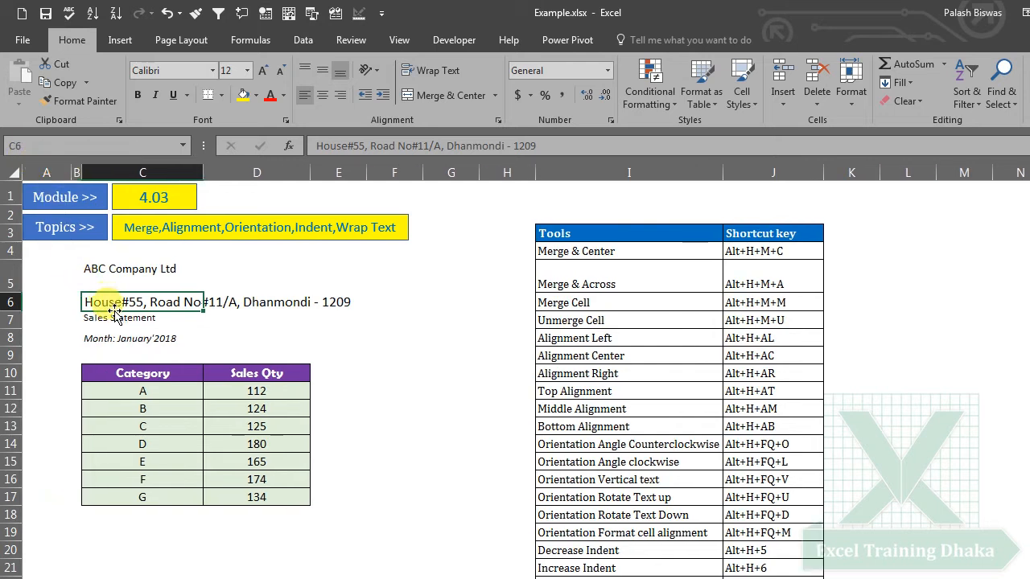
{"action": "left_click_drag", "start_coordinate": [116, 312], "coordinate": [85, 310]}
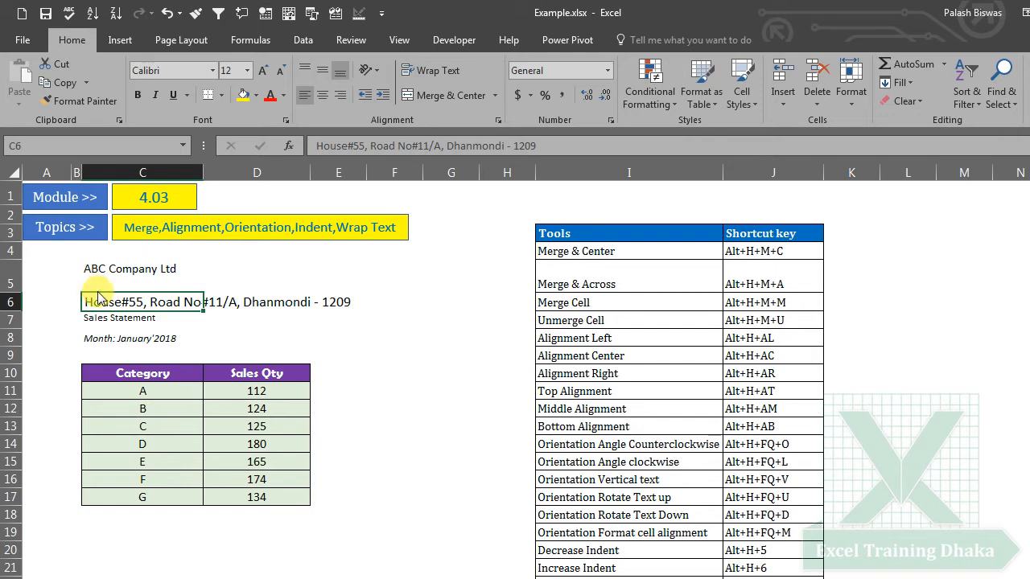
{"action": "left_click_drag", "start_coordinate": [87, 301], "coordinate": [35, 305]}
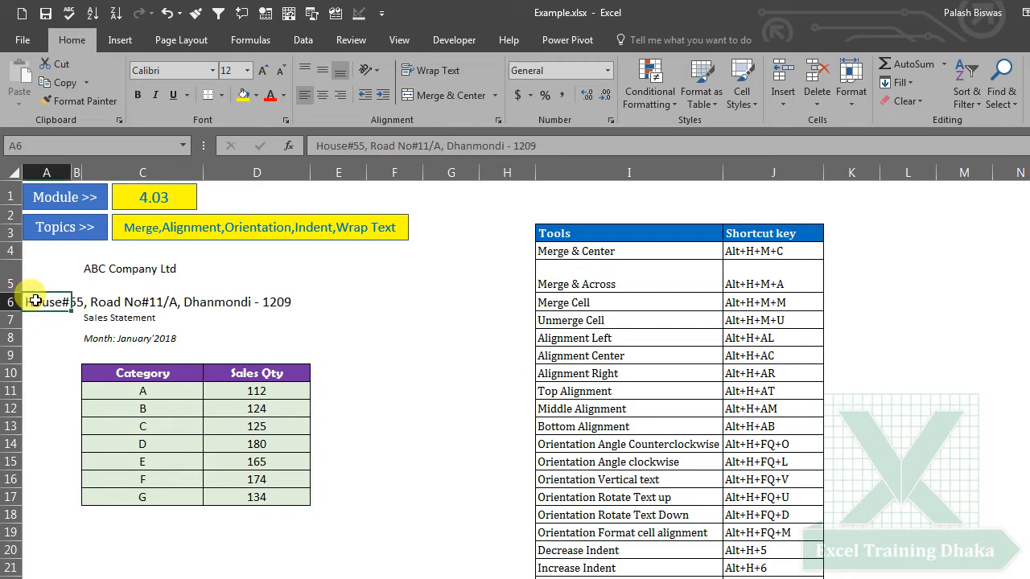
Compare cells A6 and C6, and apply the Vertical Text orientation to the address in A6
{"action": "left_click", "coordinate": [93, 301]}
{"action": "left_click", "coordinate": [36, 300]}
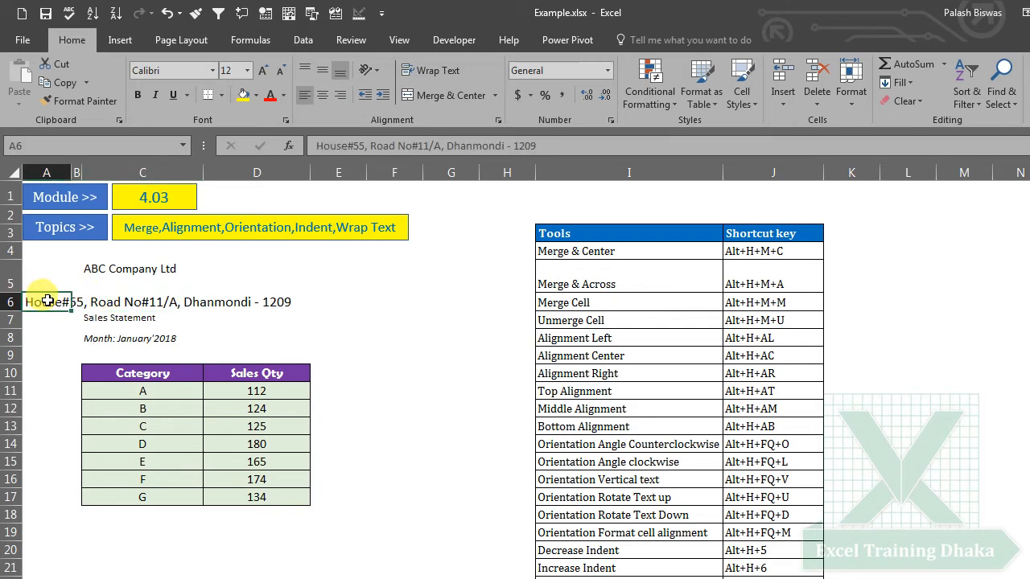
{"action": "left_click", "coordinate": [94, 301]}
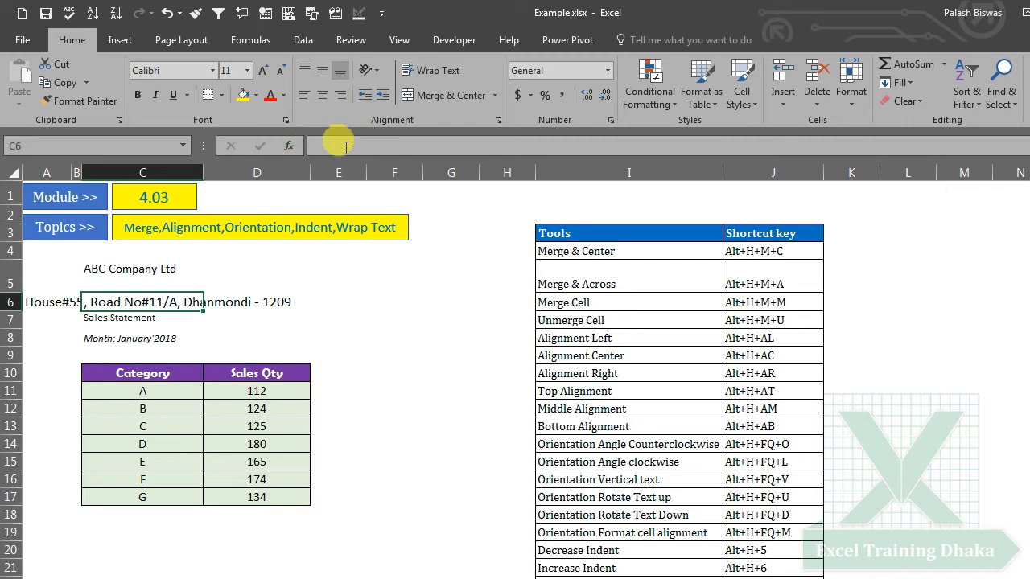
{"action": "left_click", "coordinate": [41, 303]}
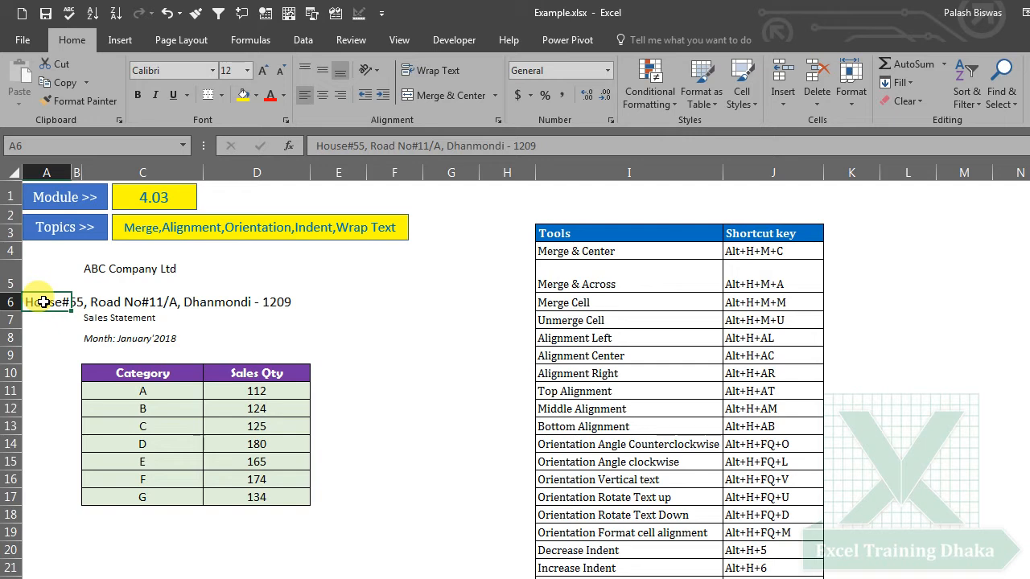
{"action": "left_click", "coordinate": [377, 72]}
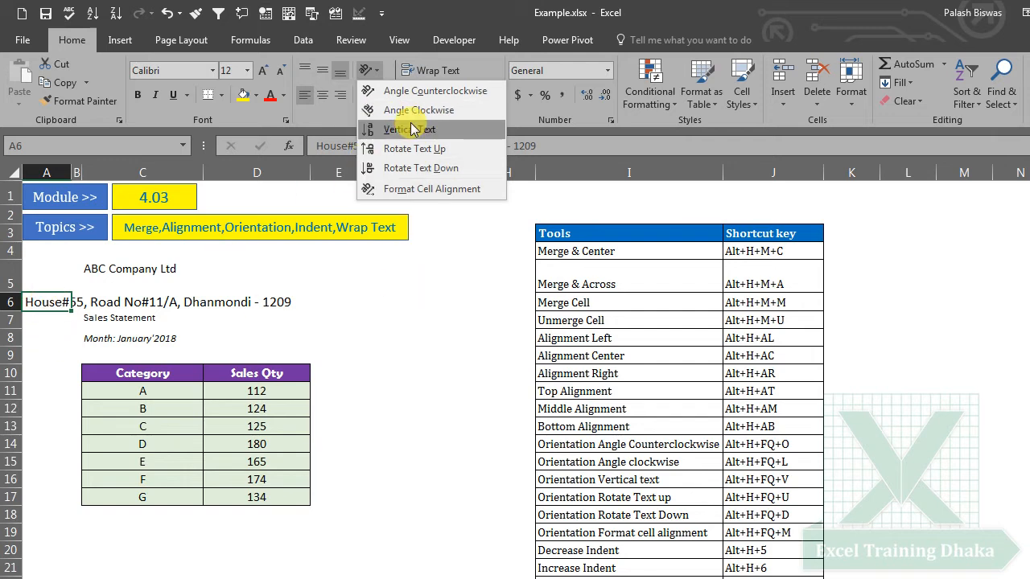
{"action": "left_click", "coordinate": [386, 130]}
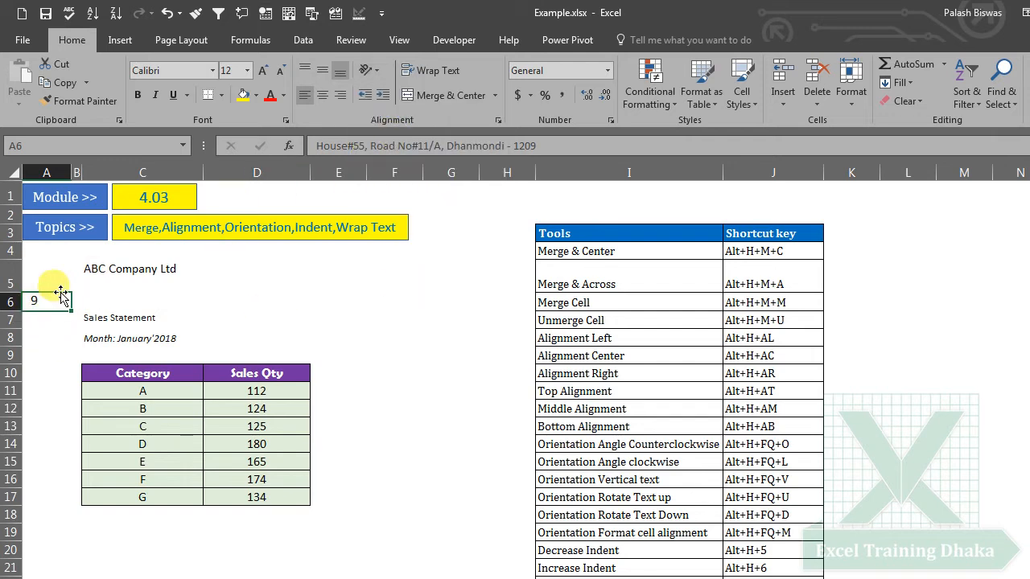
Apply Merge & Center to the address over A6:A17, and extend the merge to A4:A17
{"action": "left_click_drag", "start_coordinate": [49, 303], "coordinate": [32, 498]}
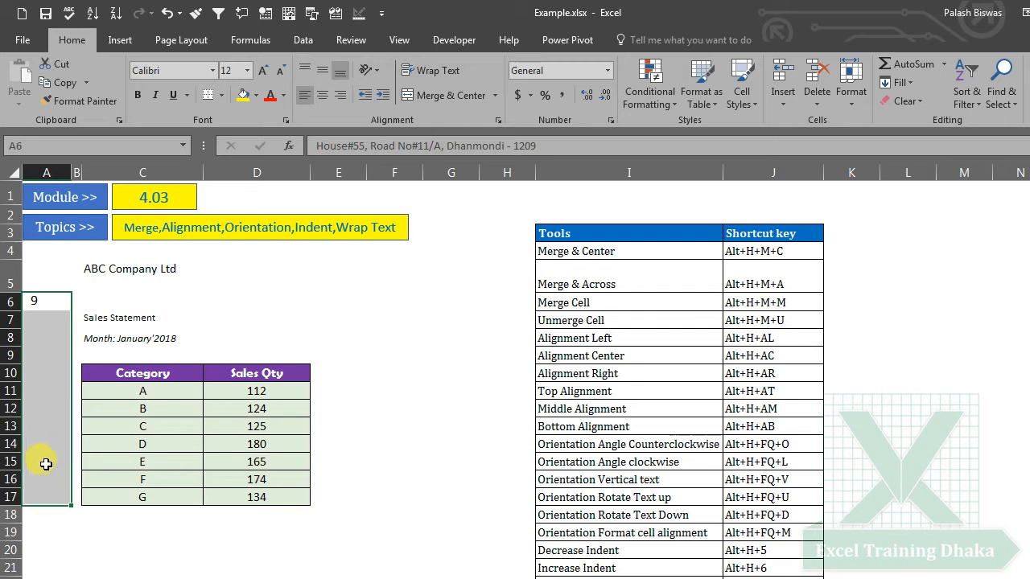
{"action": "left_click", "coordinate": [442, 103]}
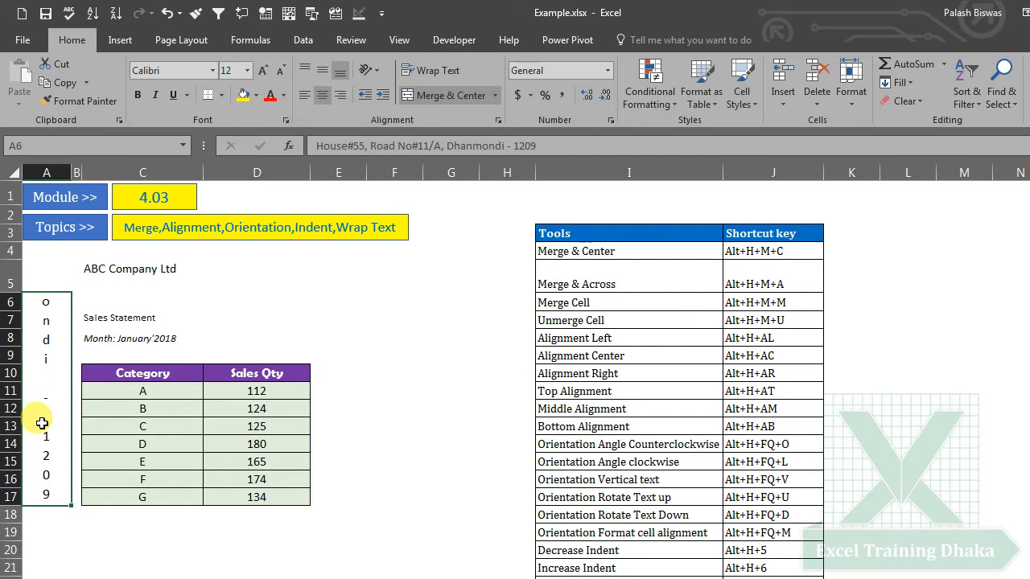
{"action": "left_click_drag", "start_coordinate": [49, 259], "coordinate": [18, 448]}
{"action": "left_click", "coordinate": [428, 98]}
{"action": "left_click", "coordinate": [427, 98]}
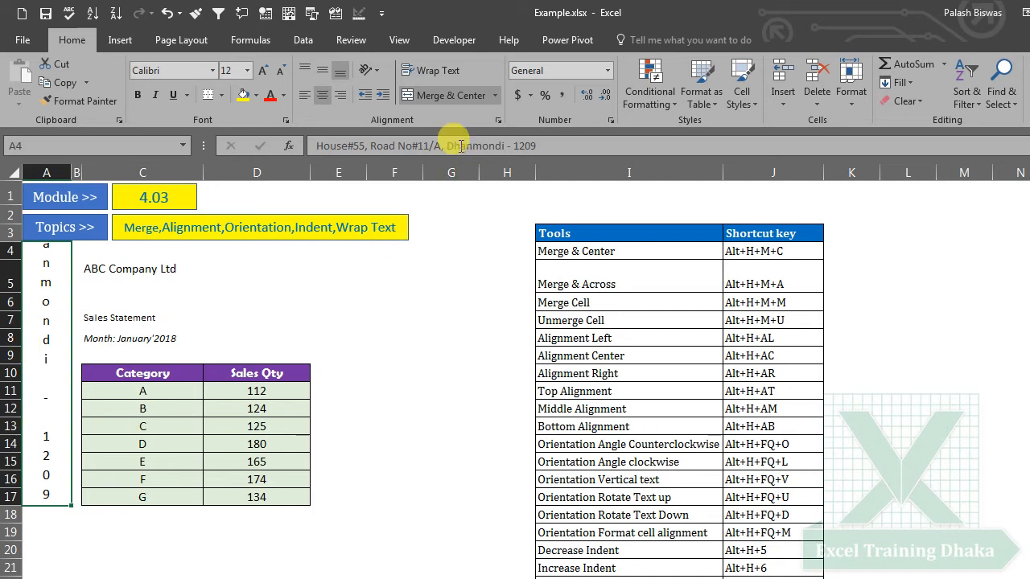
Apply Rotate Text Up to the address in A4:A17 and decrease its font size to 11
{"action": "left_click", "coordinate": [377, 71]}
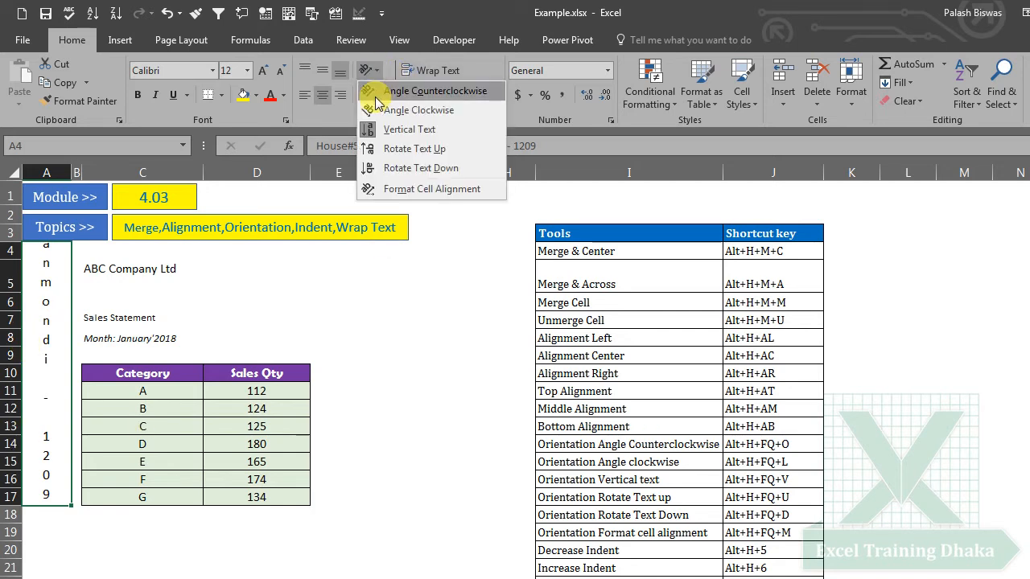
{"action": "left_click", "coordinate": [388, 153]}
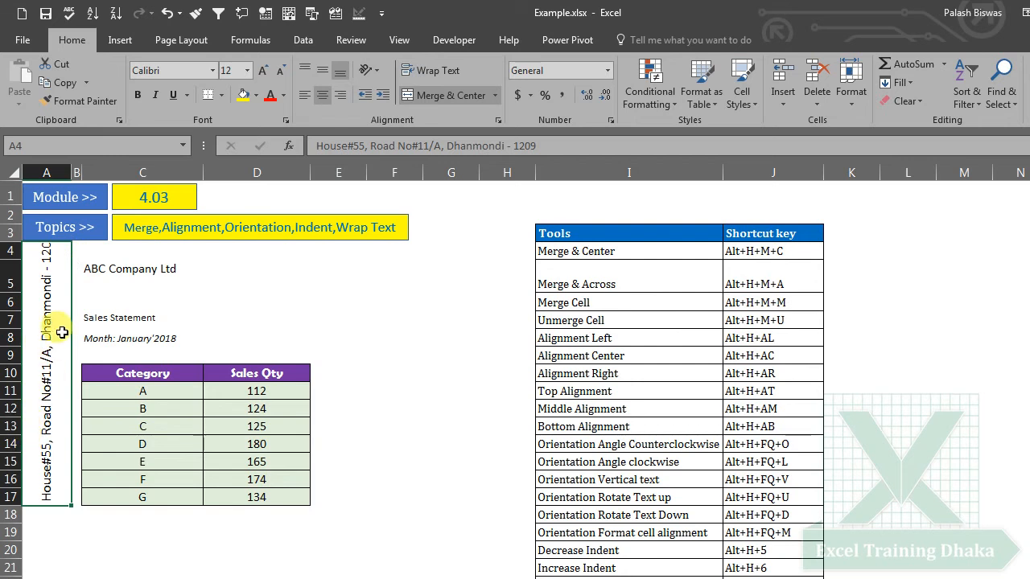
{"action": "left_click", "coordinate": [278, 74]}
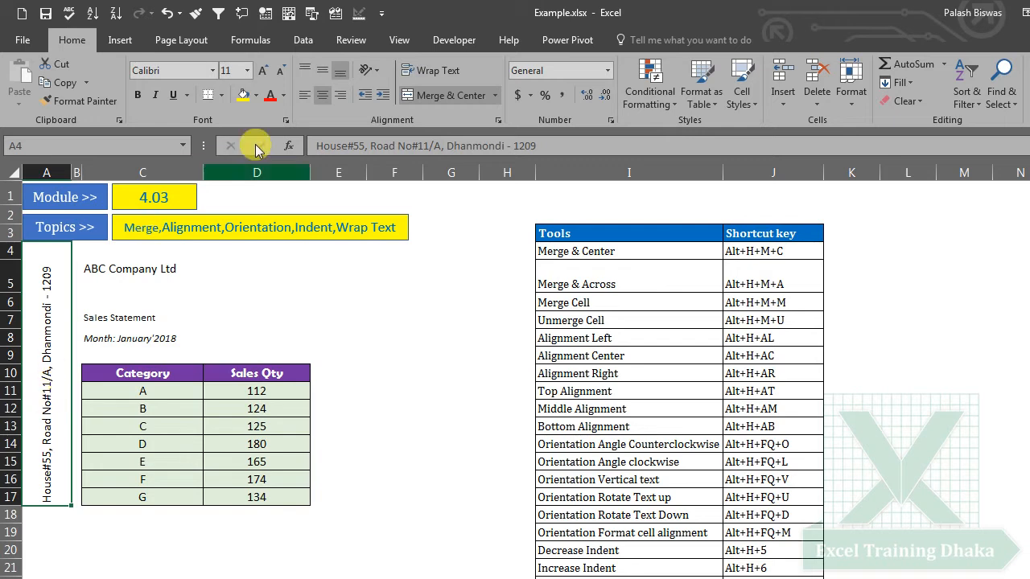
Apply Rotate Text Down to the address in A4:A17, and turn it back to horizontal through the Format Cells orientation setting
{"action": "left_click", "coordinate": [374, 74]}
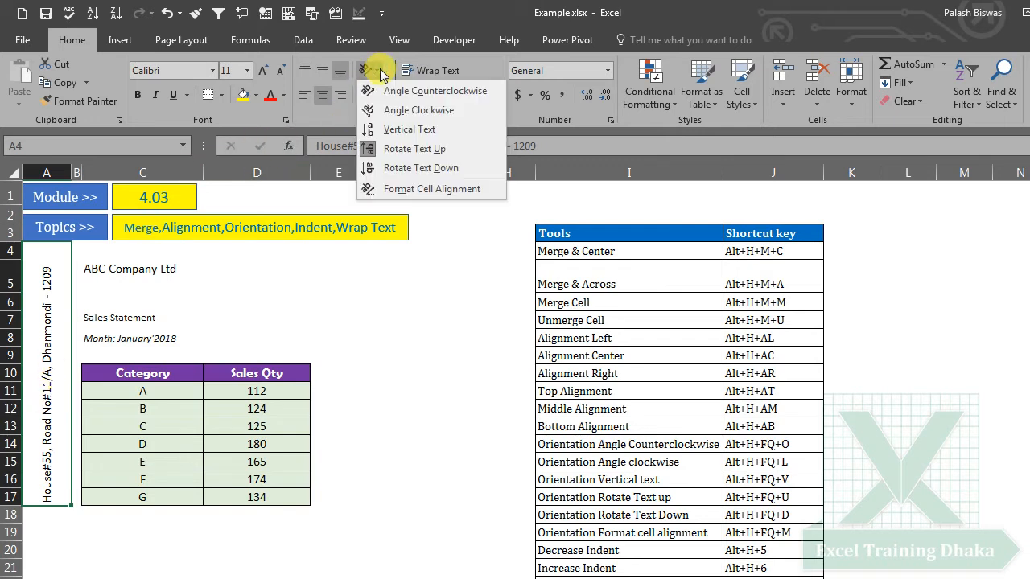
{"action": "left_click", "coordinate": [412, 170]}
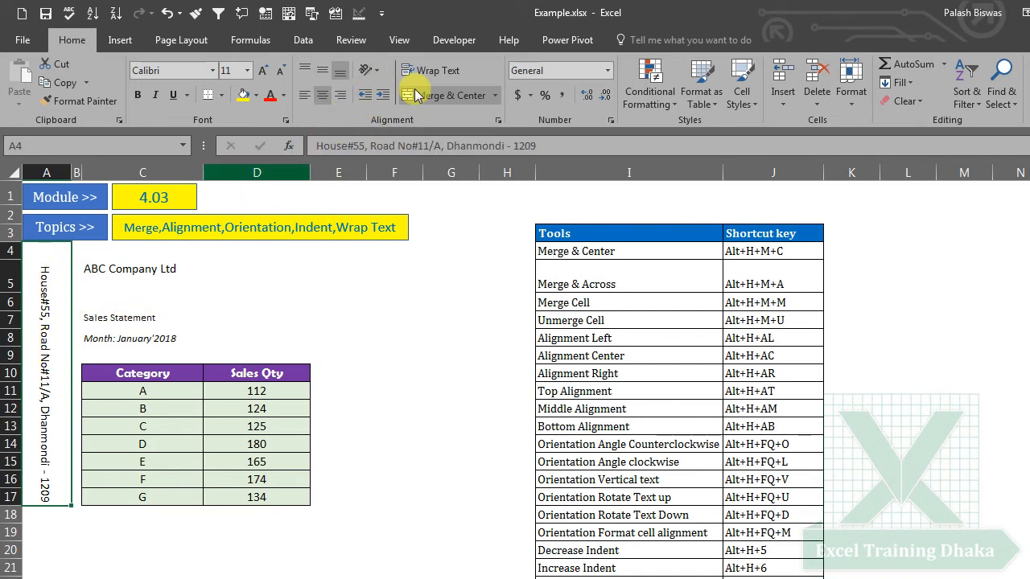
{"action": "left_click", "coordinate": [375, 78]}
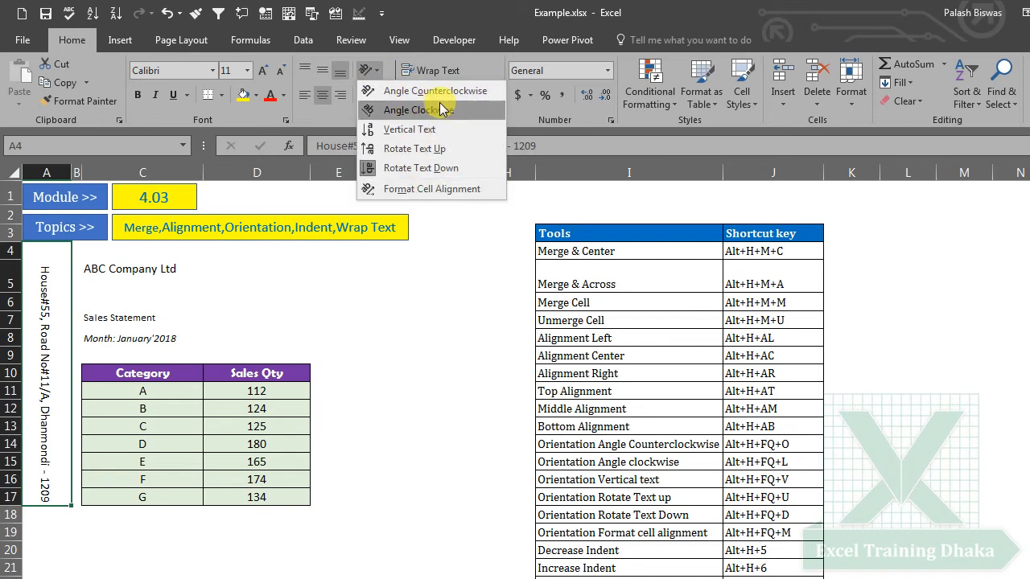
{"action": "left_click", "coordinate": [402, 190]}
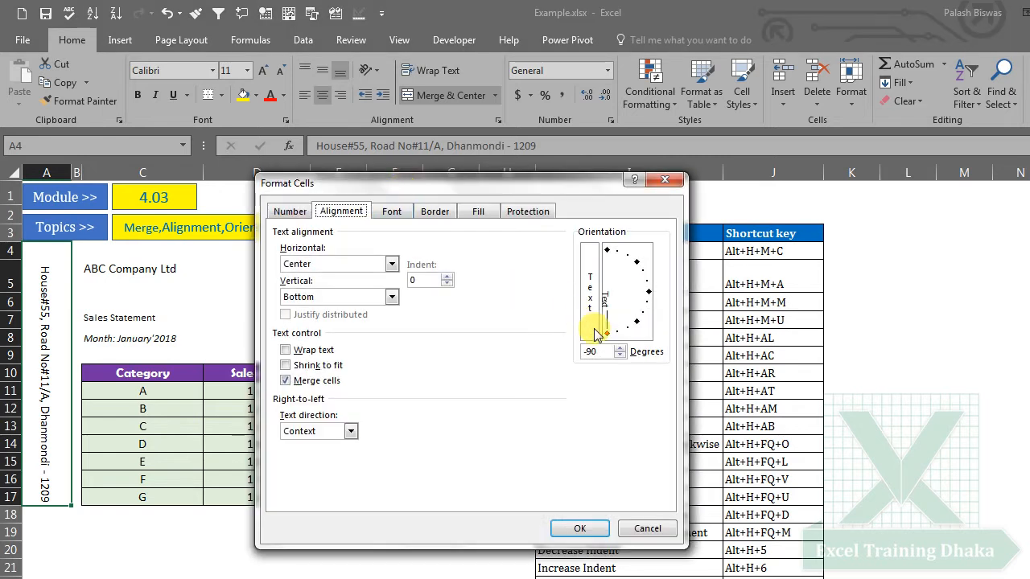
{"action": "left_click_drag", "start_coordinate": [608, 338], "coordinate": [637, 298]}
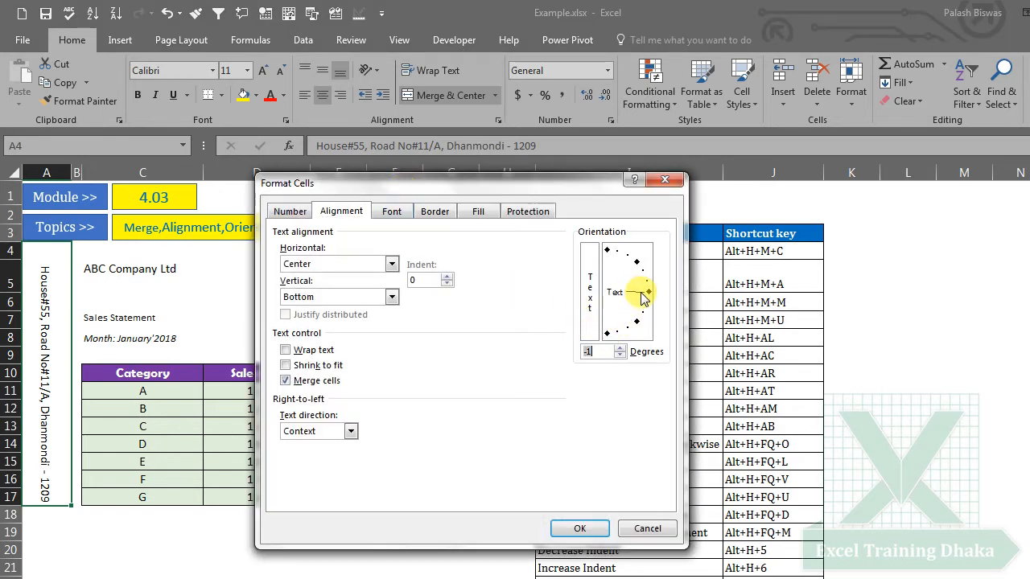
{"action": "left_click", "coordinate": [620, 355]}
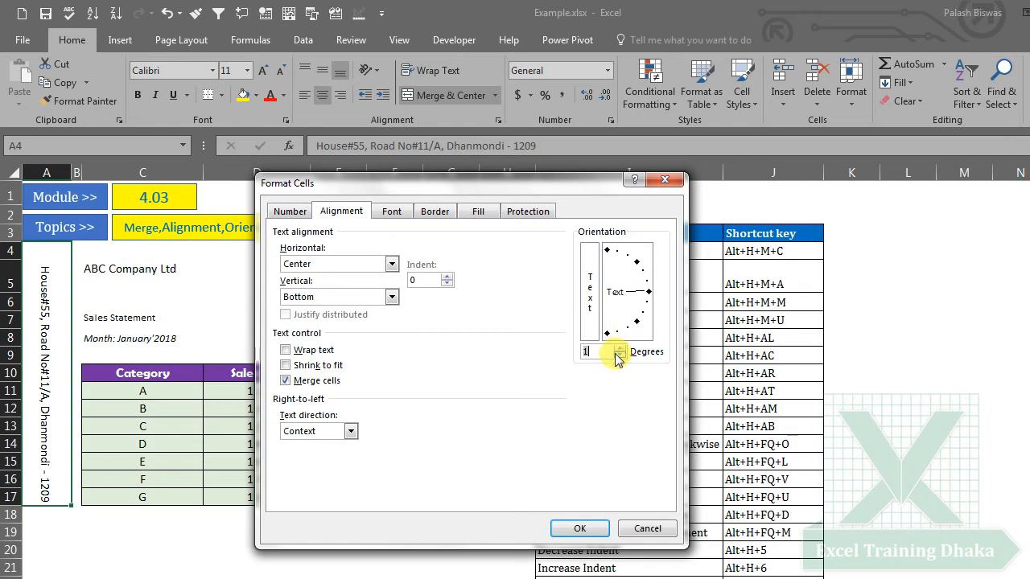
{"action": "left_click", "coordinate": [573, 529]}
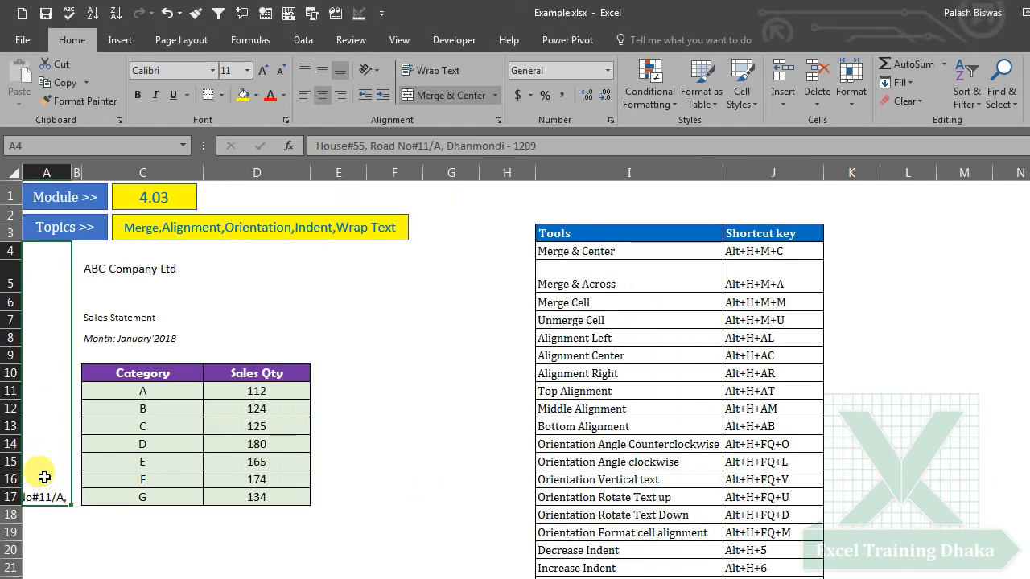
Unmerge the address cells A4:A17 and move the address from A4 to A10
{"action": "left_click", "coordinate": [441, 95]}
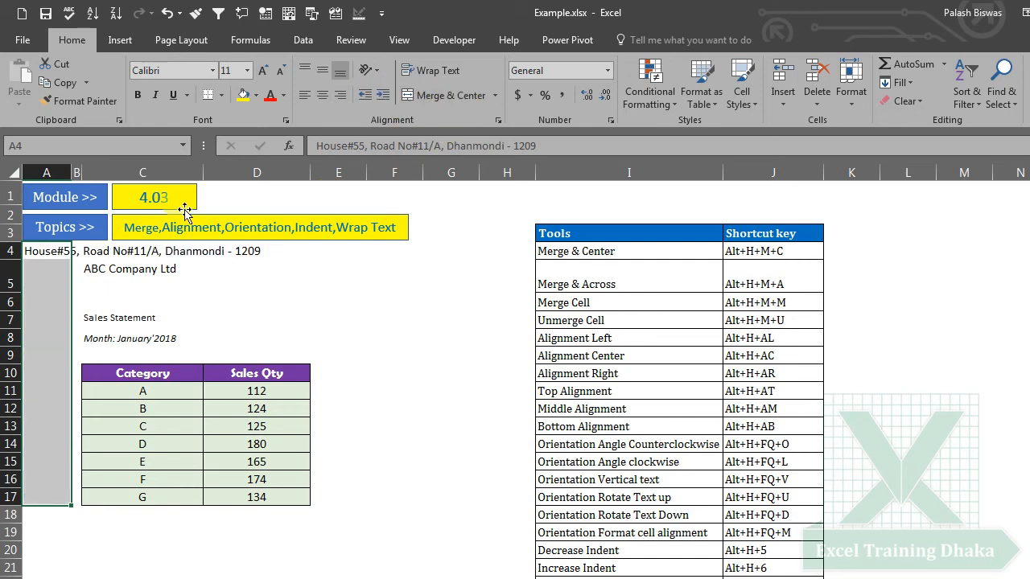
{"action": "left_click", "coordinate": [50, 256]}
{"action": "left_click_drag", "start_coordinate": [50, 256], "coordinate": [67, 369]}
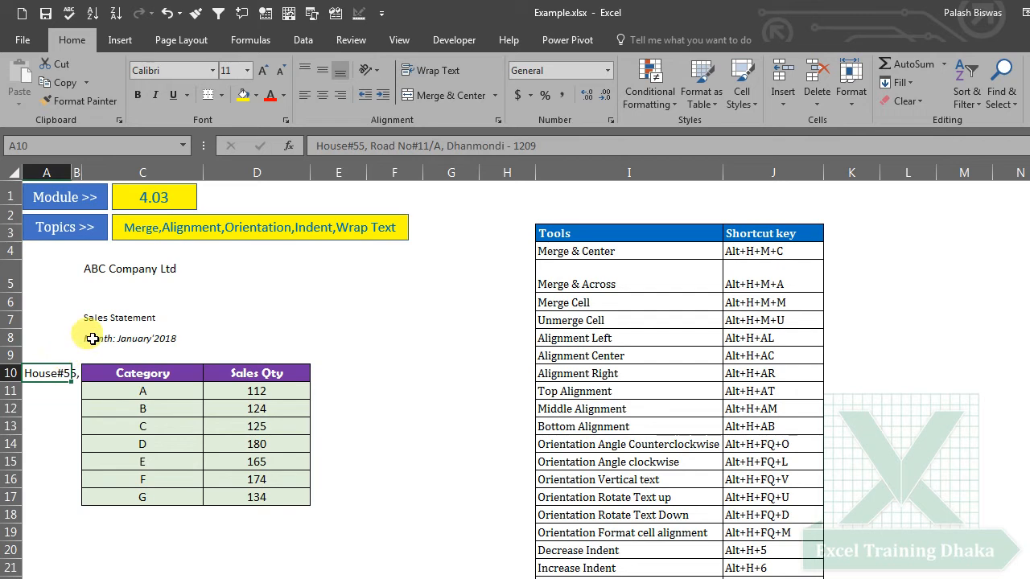
Apply Merge & Center to the address over the range A5:A17
{"action": "left_click_drag", "start_coordinate": [37, 260], "coordinate": [31, 492]}
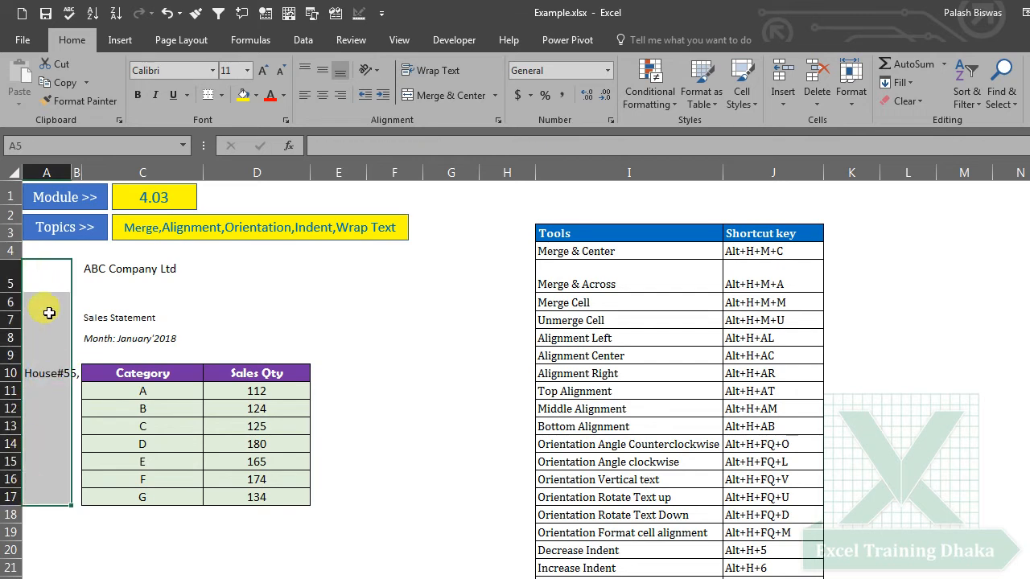
{"action": "left_click", "coordinate": [441, 96]}
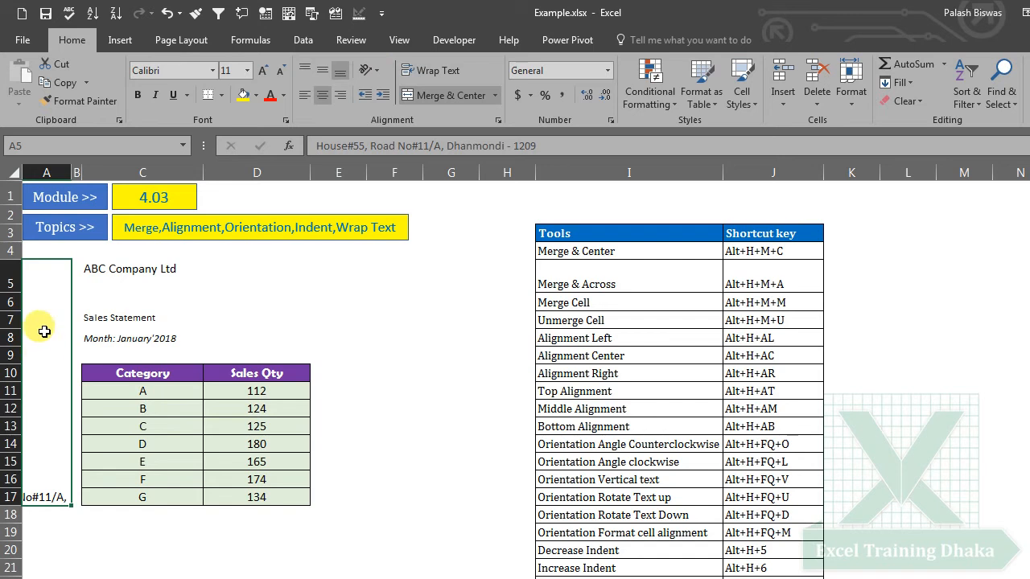
{"action": "key", "text": "alt"}
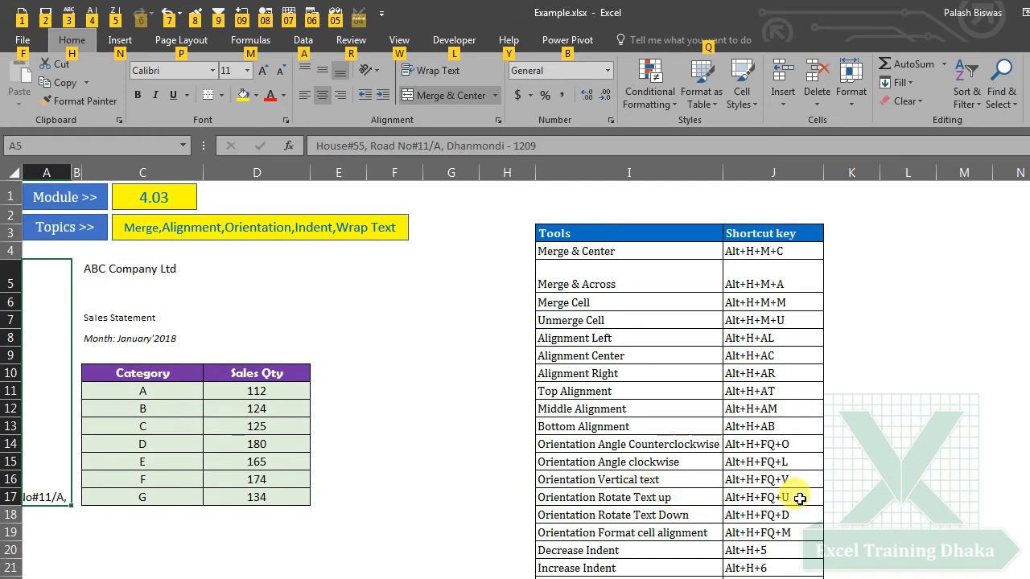
{"action": "key", "text": "h"}
{"action": "key", "text": "f"}
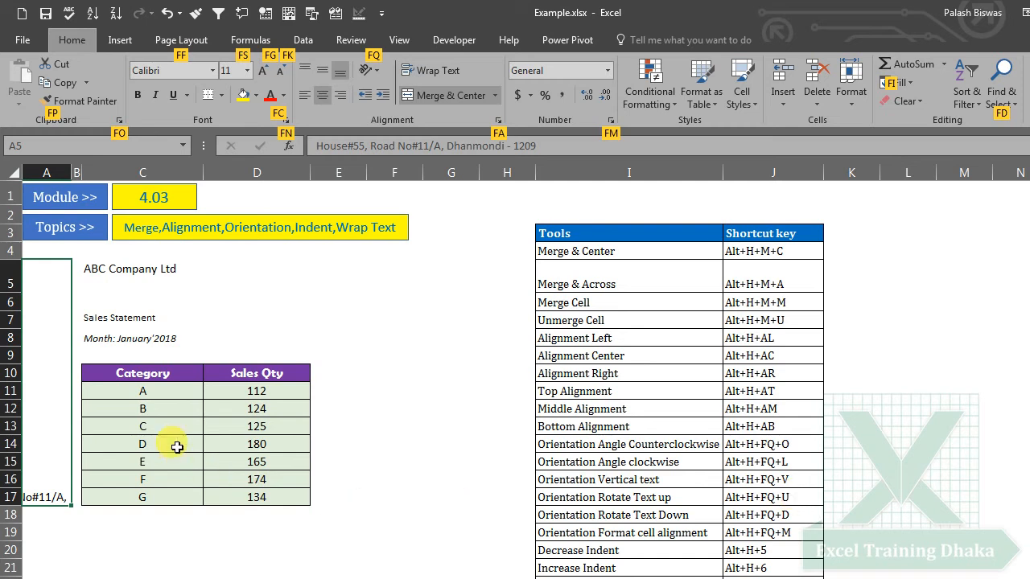
{"action": "key", "text": "Escape"}
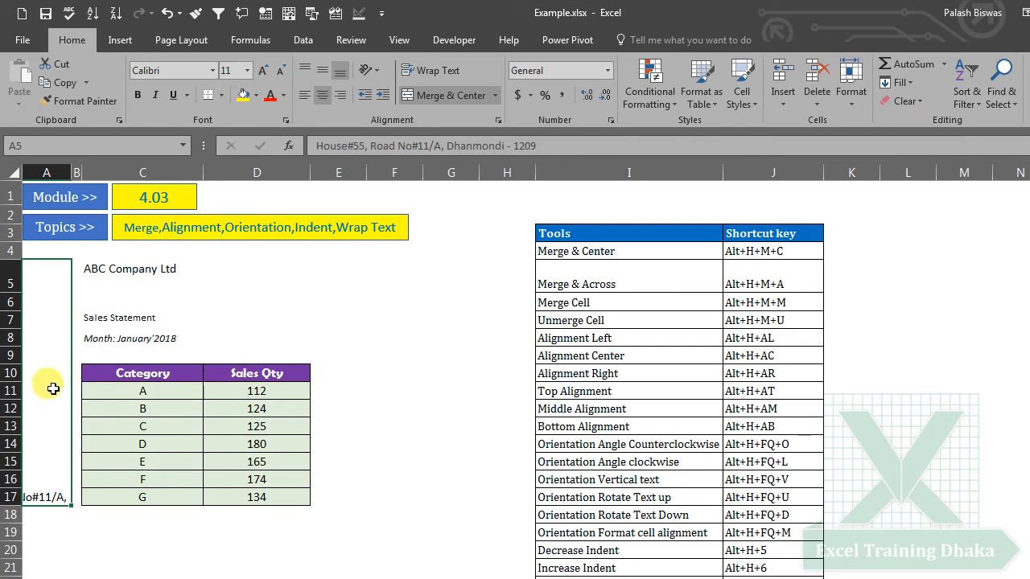
Try the Rotate Text Up orientation on the merged address and undo it
{"action": "left_click", "coordinate": [380, 72]}
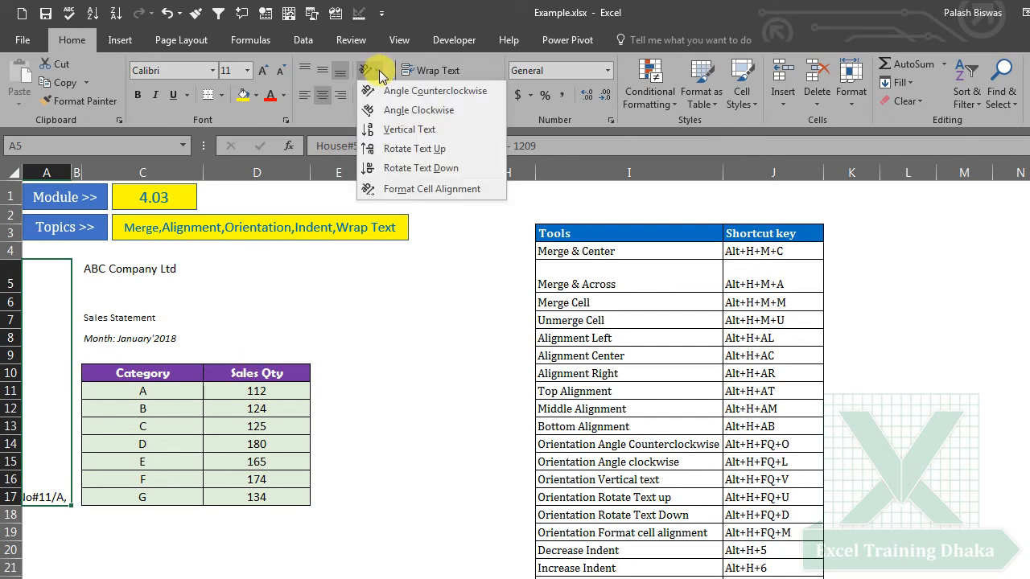
{"action": "left_click", "coordinate": [406, 148]}
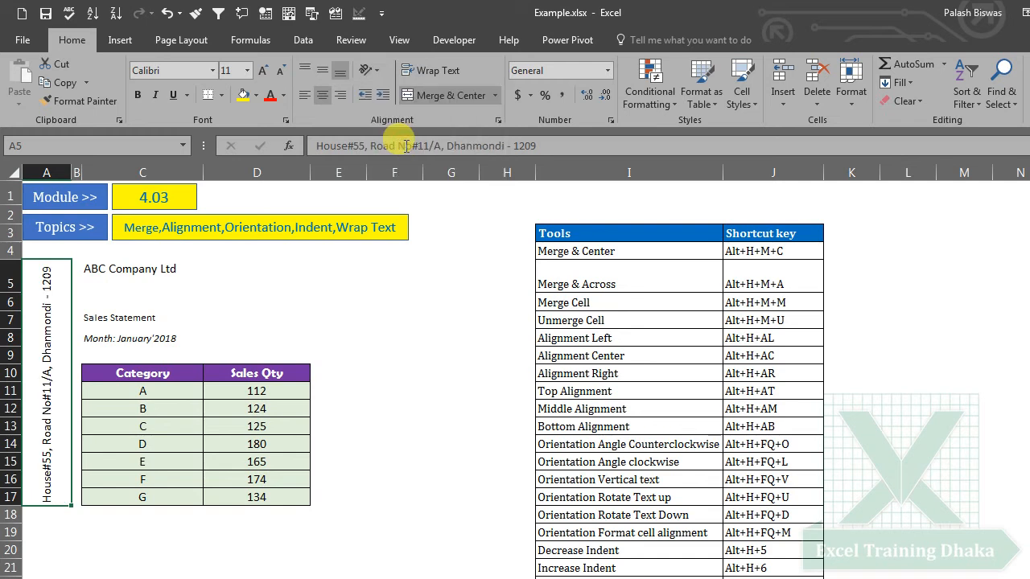
{"action": "left_click", "coordinate": [167, 14]}
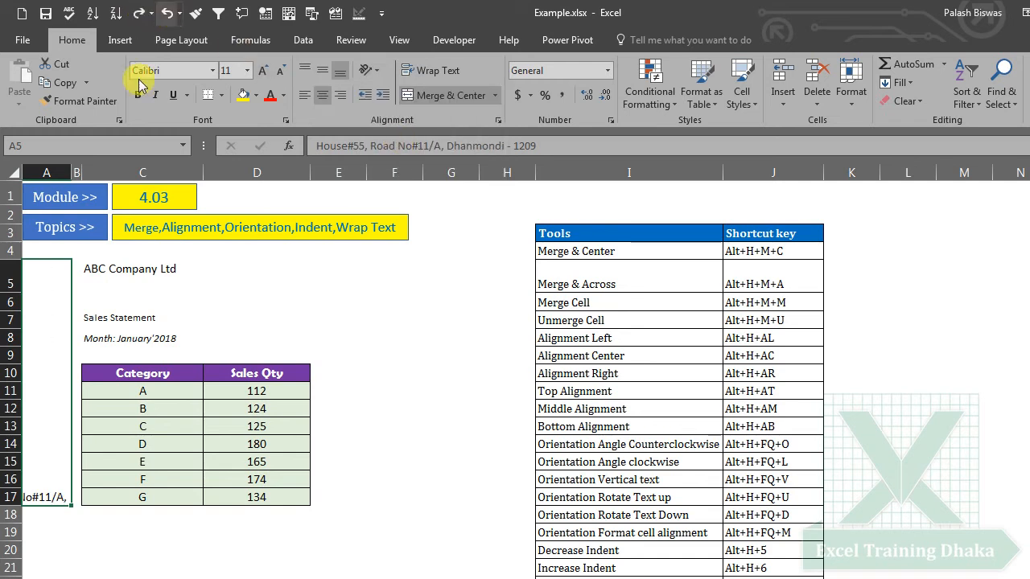
Apply Rotate Text Up to the merged address in A5:A17
{"action": "left_click", "coordinate": [50, 398]}
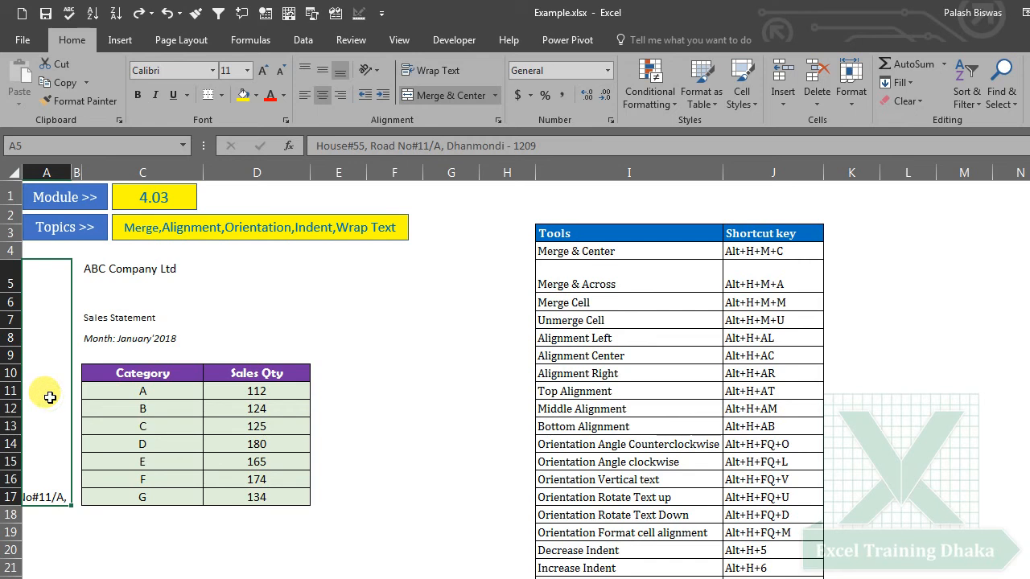
{"action": "key", "text": "alt"}
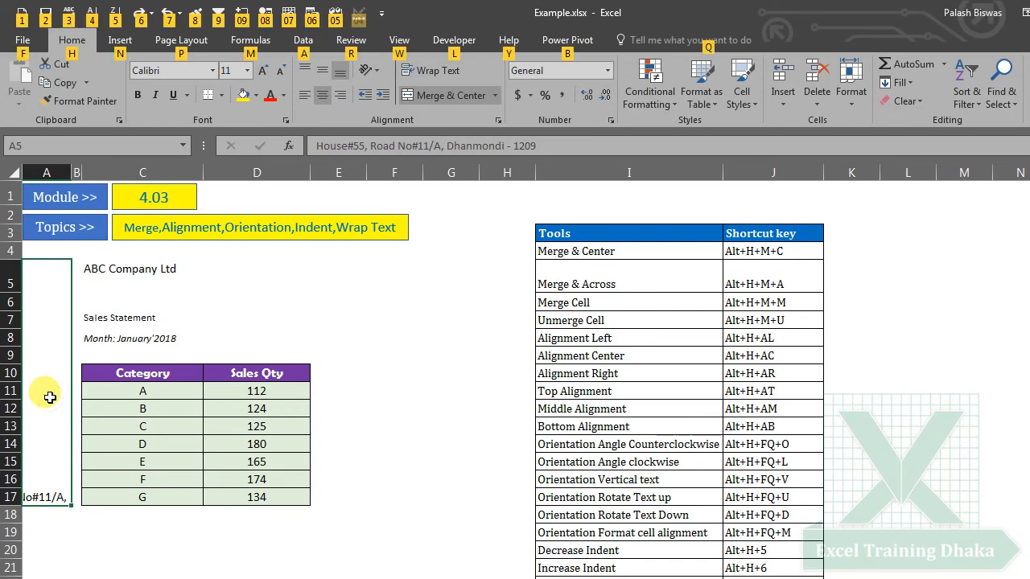
{"action": "key", "text": "h"}
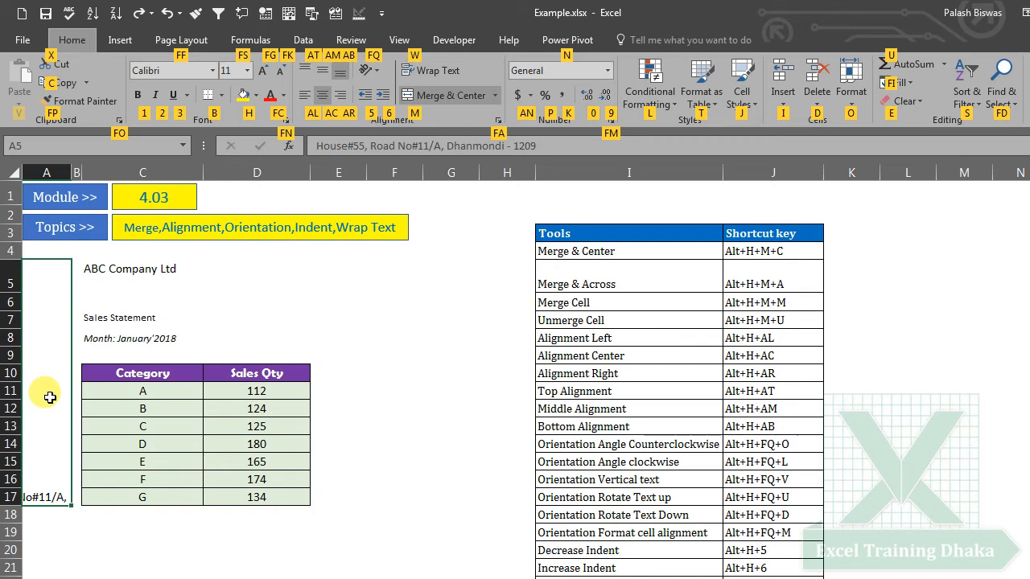
{"action": "key", "text": "f"}
{"action": "key", "text": "q"}
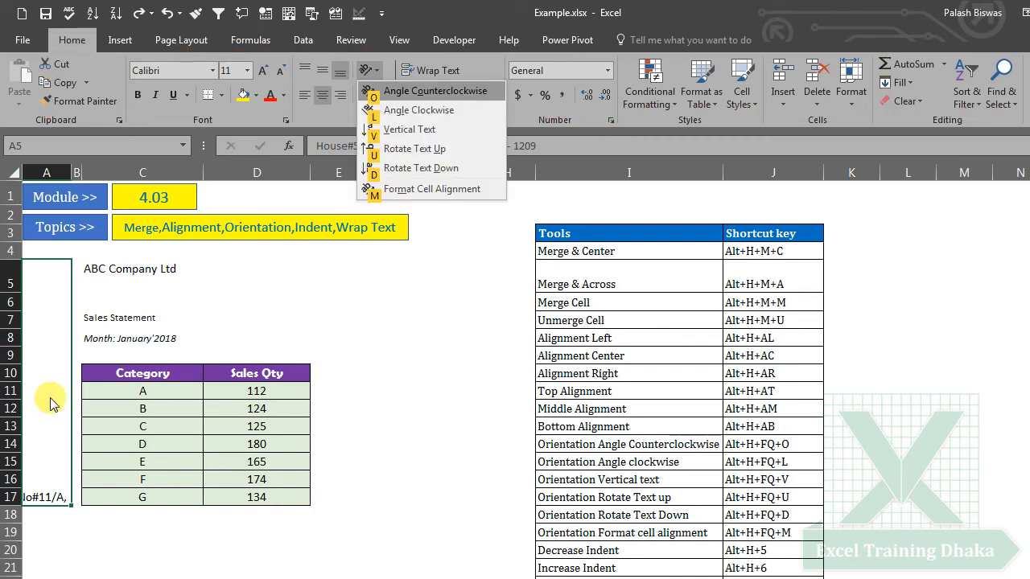
{"action": "key", "text": "u"}
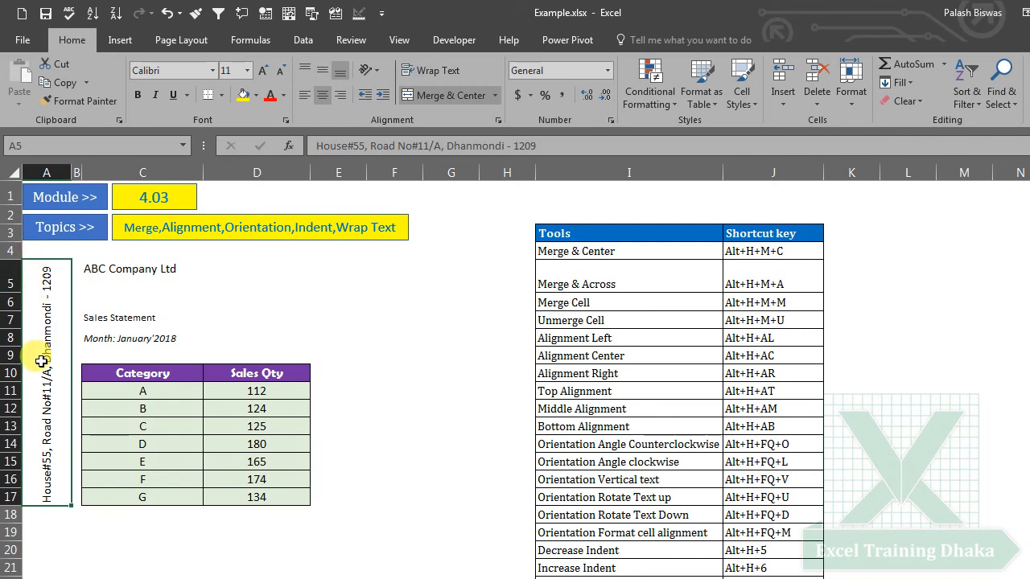
Slightly reduce the height of row 7, which holds the Sales Statement line
{"action": "left_click", "coordinate": [216, 299]}
{"action": "left_click", "coordinate": [115, 320]}
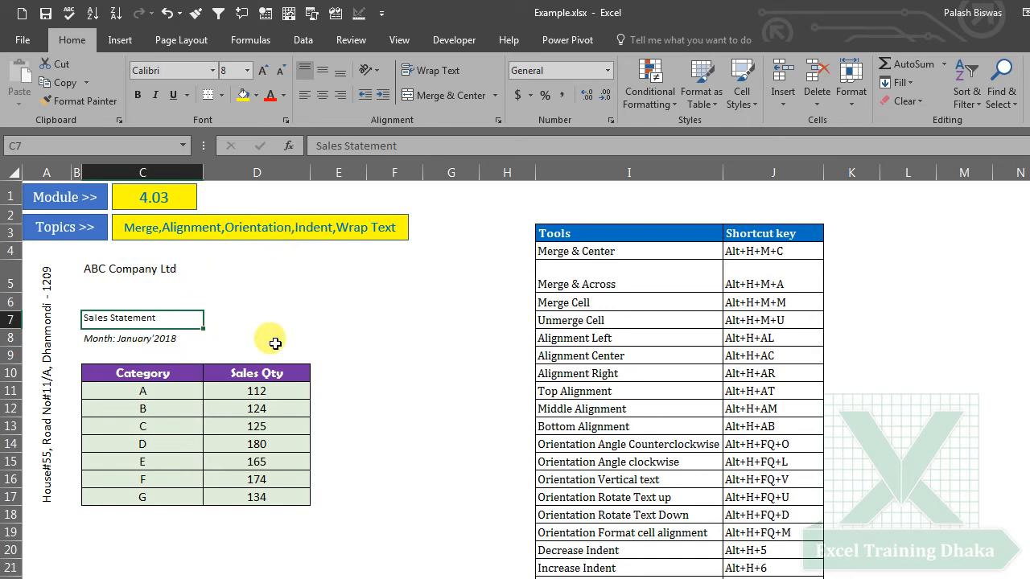
{"action": "left_click_drag", "start_coordinate": [20, 329], "coordinate": [20, 328]}
Fill the company name from C5 down into C6, and increase the height of row 6
{"action": "left_click", "coordinate": [108, 277]}
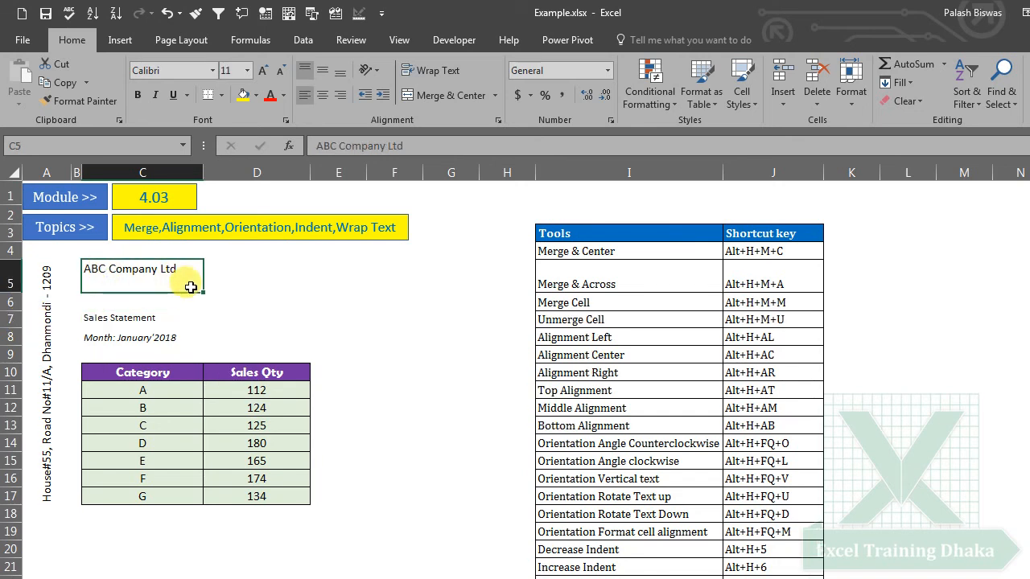
{"action": "left_click_drag", "start_coordinate": [202, 295], "coordinate": [142, 303]}
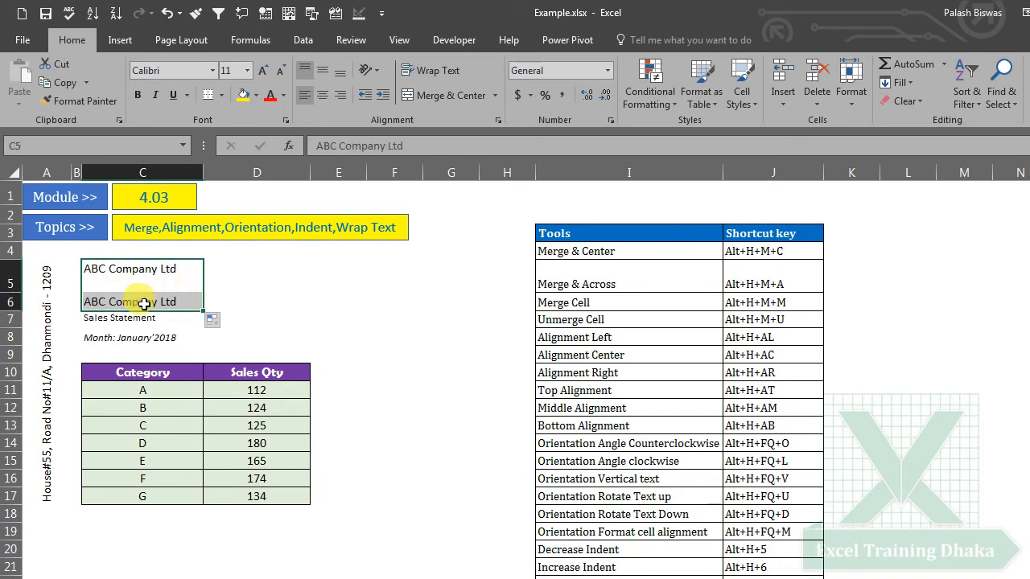
{"action": "left_click_drag", "start_coordinate": [18, 312], "coordinate": [20, 319]}
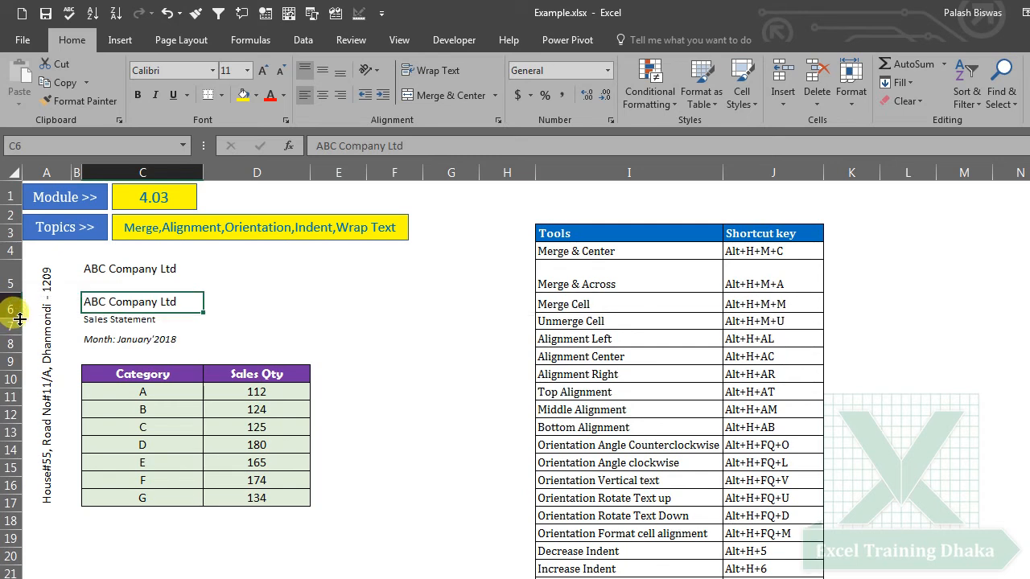
{"action": "left_click", "coordinate": [189, 343]}
Increase the indent of the Sales Statement line in C7 by two levels
{"action": "left_click", "coordinate": [107, 305]}
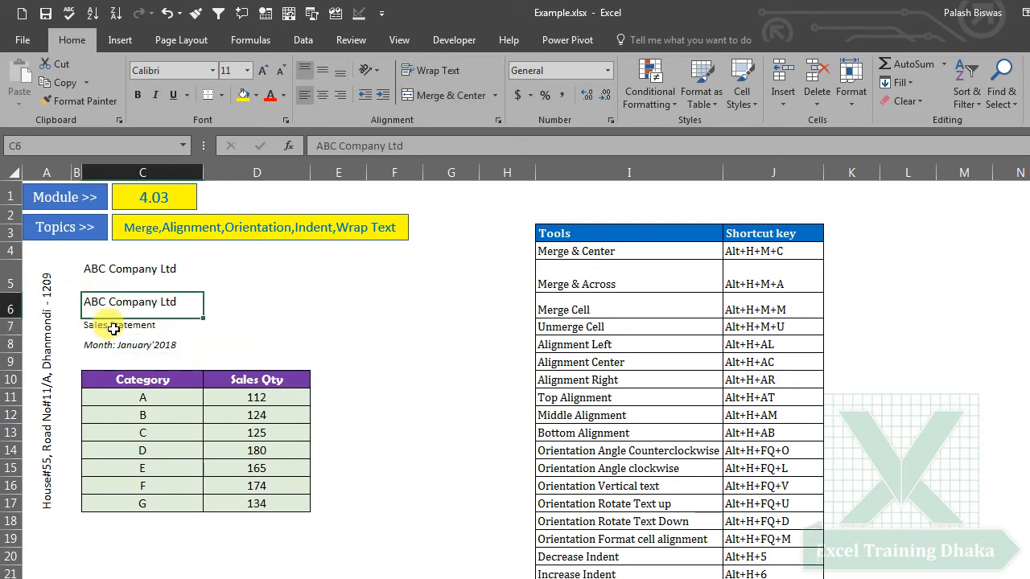
{"action": "left_click", "coordinate": [107, 328]}
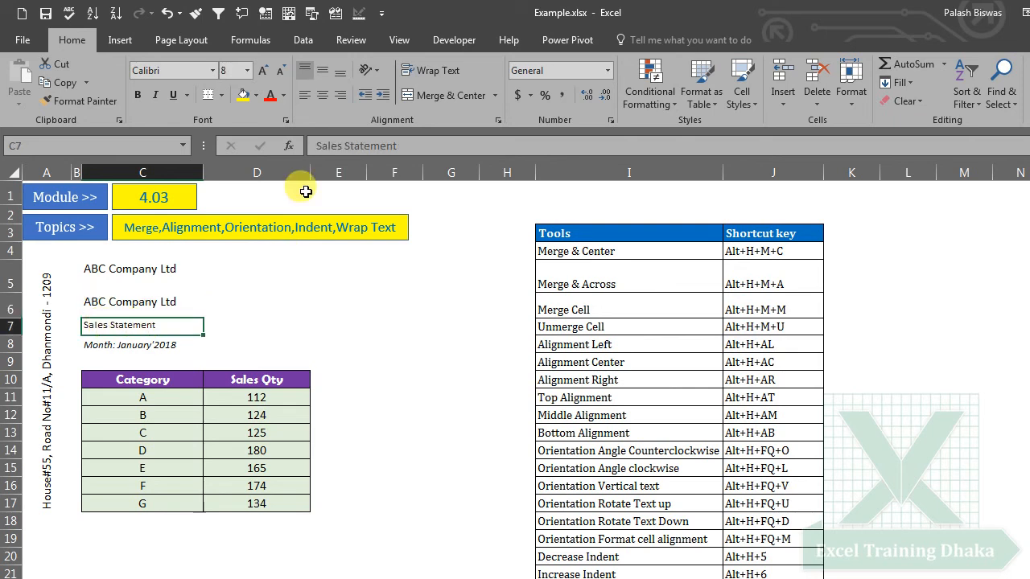
{"action": "left_click", "coordinate": [383, 96]}
{"action": "left_click", "coordinate": [383, 97]}
Increase the indent of the month line in the merged cell C8 by several levels
{"action": "left_click_drag", "start_coordinate": [121, 345], "coordinate": [273, 344]}
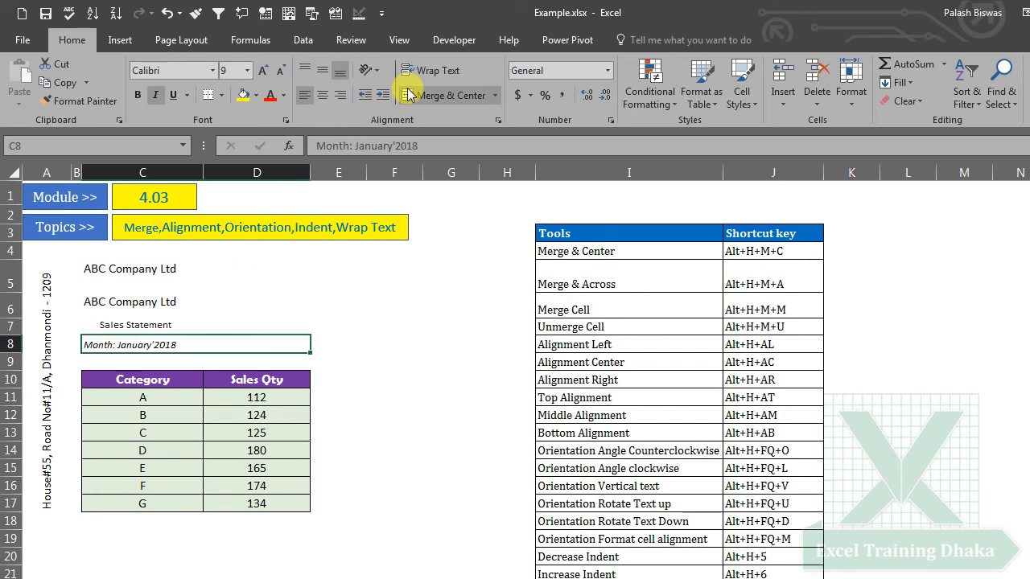
{"action": "left_click", "coordinate": [383, 97]}
{"action": "left_click", "coordinate": [382, 97]}
{"action": "left_click", "coordinate": [383, 96]}
{"action": "left_click", "coordinate": [383, 97]}
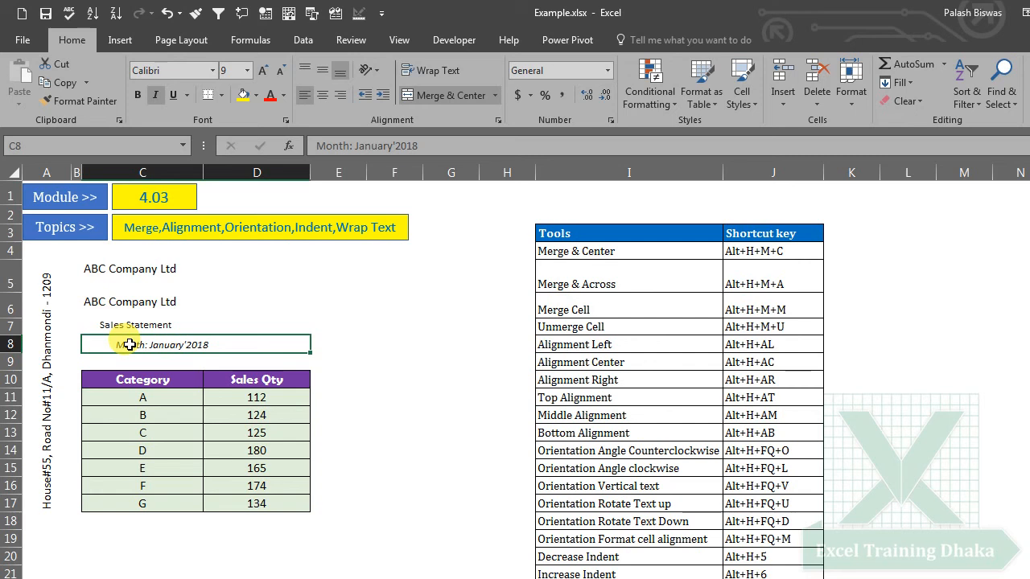
{"action": "left_click", "coordinate": [383, 97]}
{"action": "left_click", "coordinate": [383, 96]}
{"action": "left_click", "coordinate": [383, 97]}
{"action": "left_click", "coordinate": [383, 96]}
{"action": "left_click", "coordinate": [383, 96]}
Decrease the indent of the month line in C8 to two levels, in line with Sales Statement above it
{"action": "left_click", "coordinate": [363, 95]}
{"action": "left_click", "coordinate": [364, 95]}
{"action": "left_click", "coordinate": [363, 95]}
{"action": "left_click", "coordinate": [363, 94]}
{"action": "left_click", "coordinate": [363, 95]}
{"action": "left_click", "coordinate": [363, 95]}
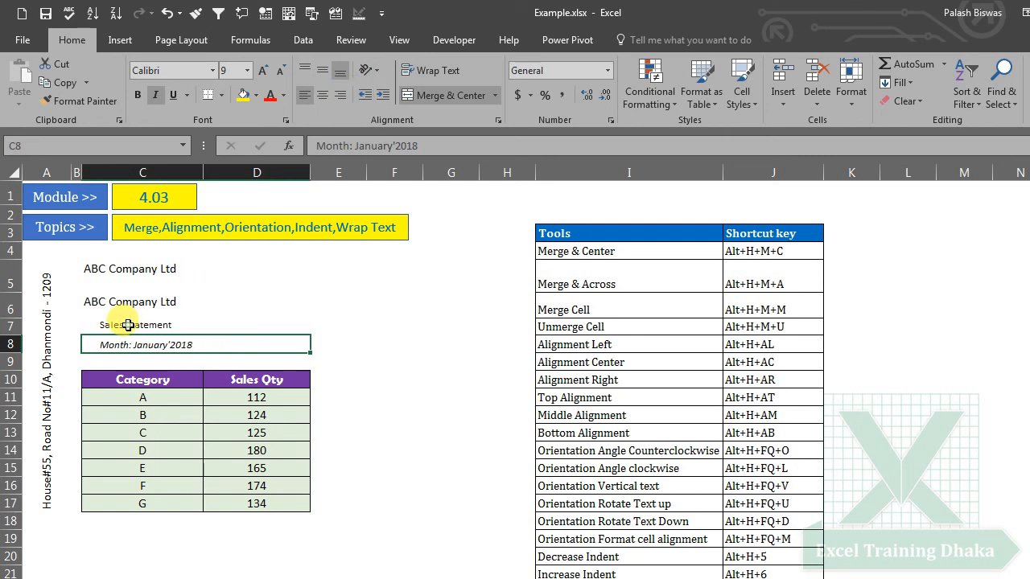
{"action": "left_click_drag", "start_coordinate": [127, 325], "coordinate": [133, 344]}
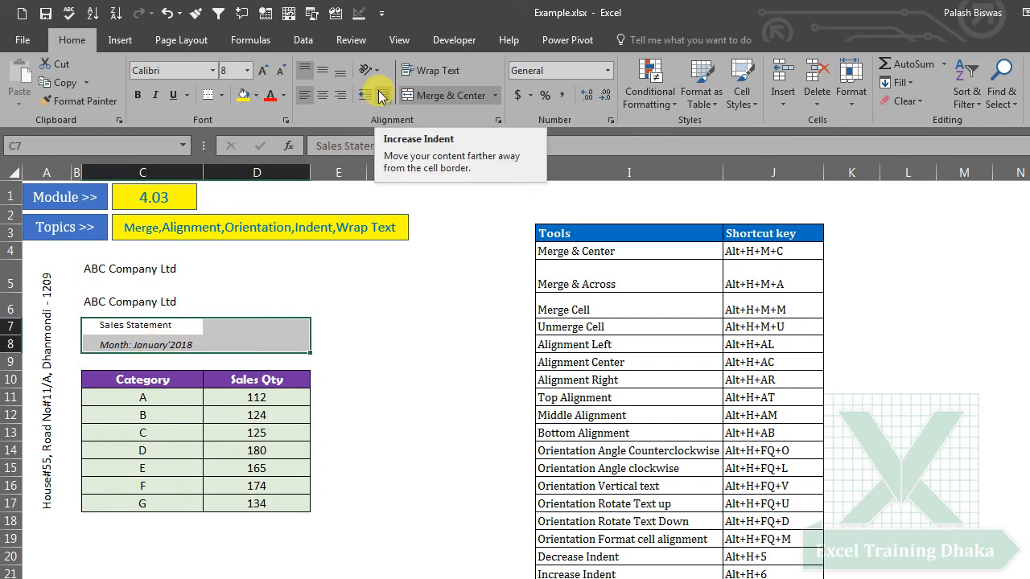
{"action": "left_click", "coordinate": [134, 302]}
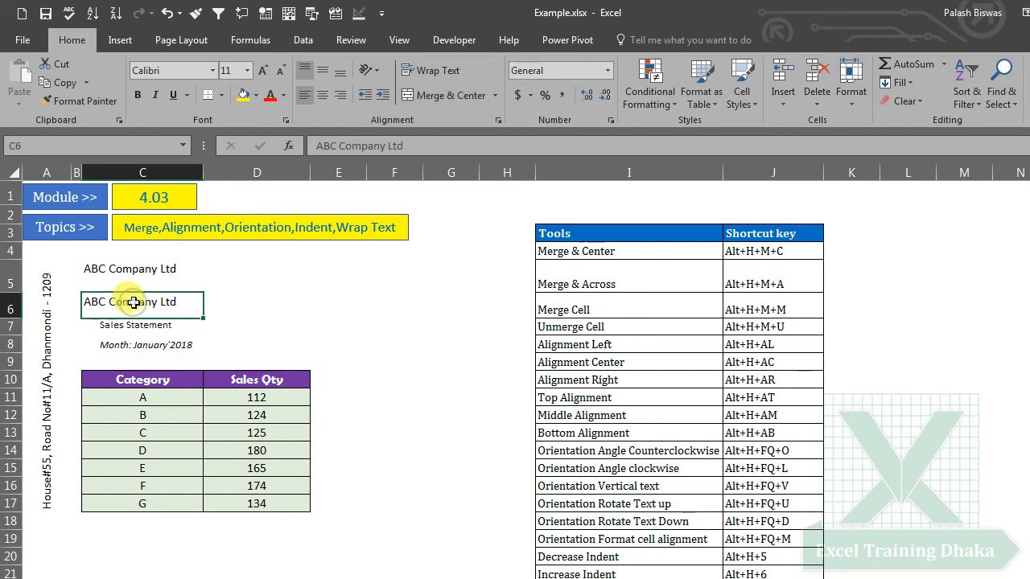
{"action": "left_click", "coordinate": [108, 272]}
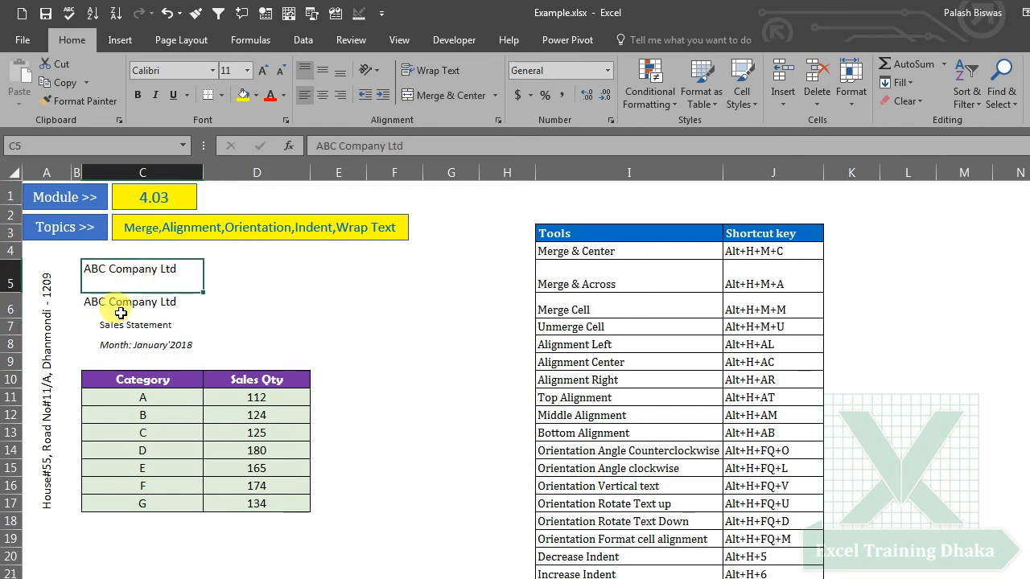
{"action": "left_click", "coordinate": [48, 374]}
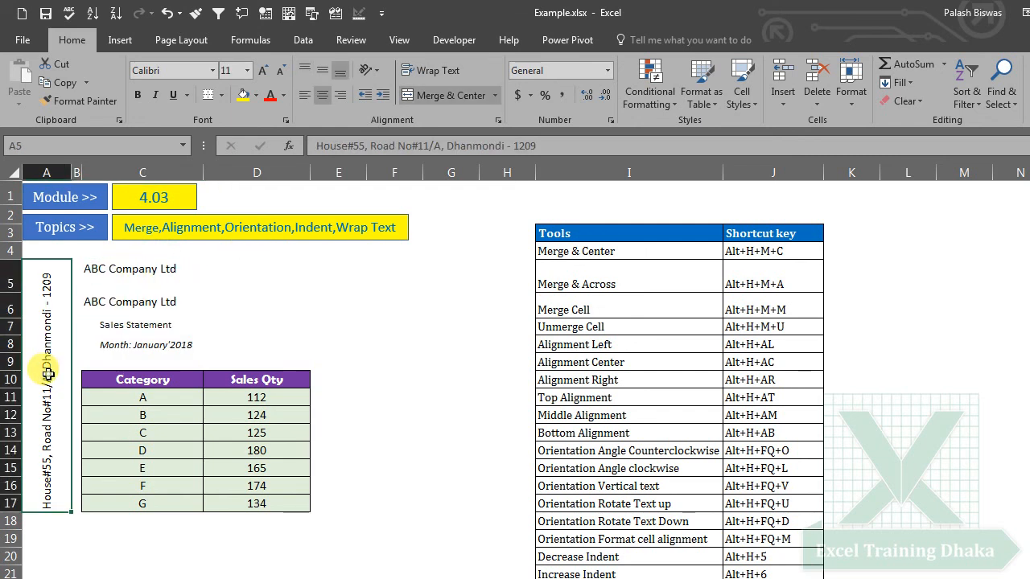
Cut the address text out of the merged vertical cell A5
{"action": "double_click", "coordinate": [48, 374]}
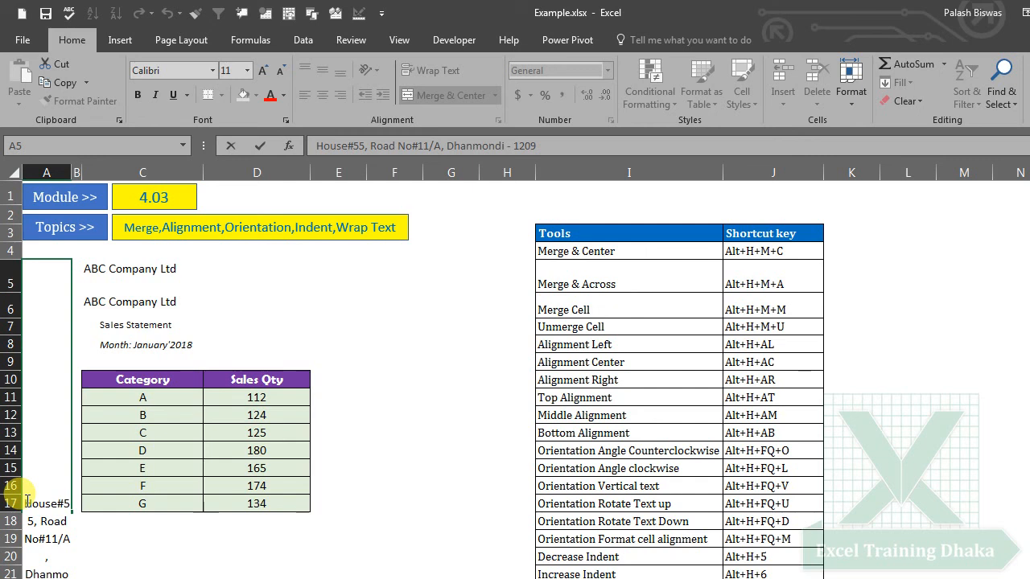
{"action": "left_click_drag", "start_coordinate": [27, 499], "coordinate": [48, 578]}
{"action": "right_click", "coordinate": [40, 512]}
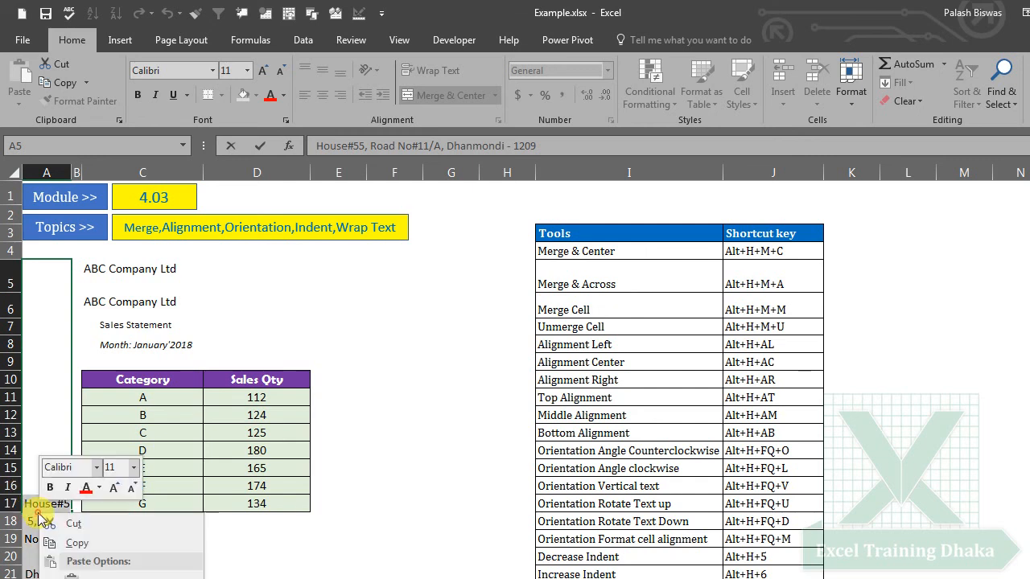
{"action": "left_click", "coordinate": [84, 524]}
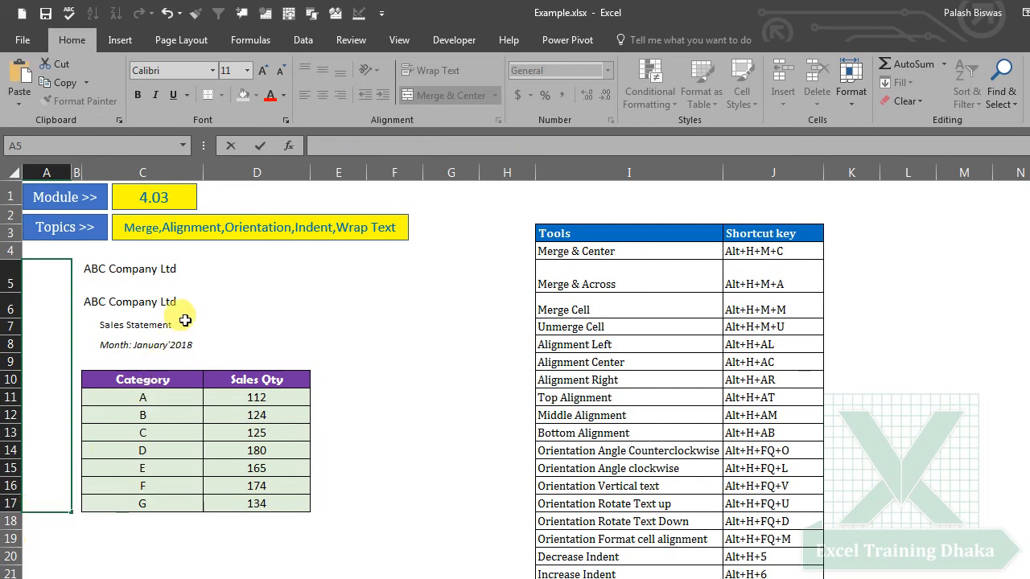
Replace the company name in C6 with the cut address text
{"action": "left_click", "coordinate": [149, 324]}
{"action": "left_click", "coordinate": [110, 299]}
{"action": "double_click", "coordinate": [110, 299]}
{"action": "left_click_drag", "start_coordinate": [182, 301], "coordinate": [56, 301]}
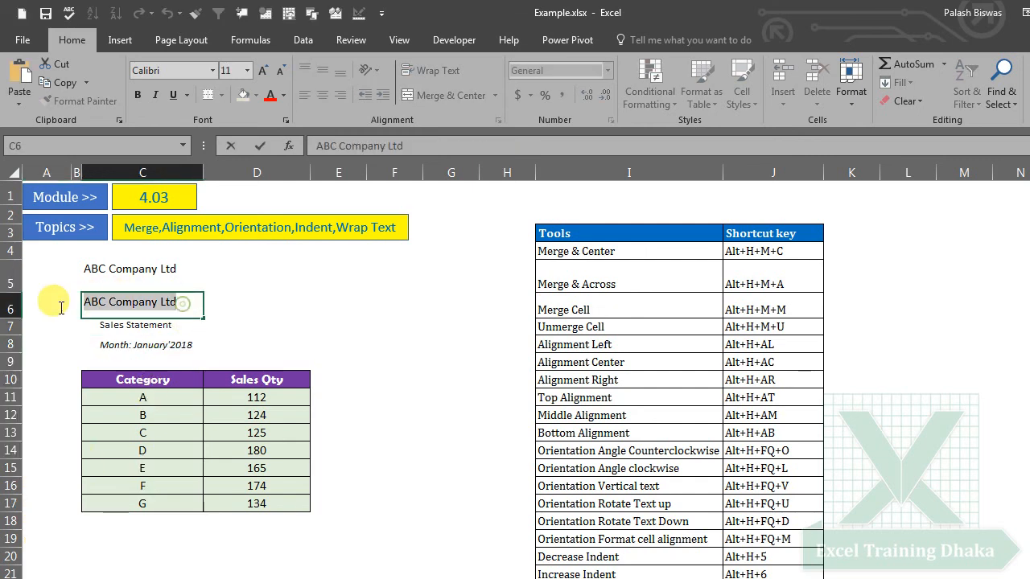
{"action": "right_click", "coordinate": [107, 304]}
{"action": "left_click", "coordinate": [141, 376]}
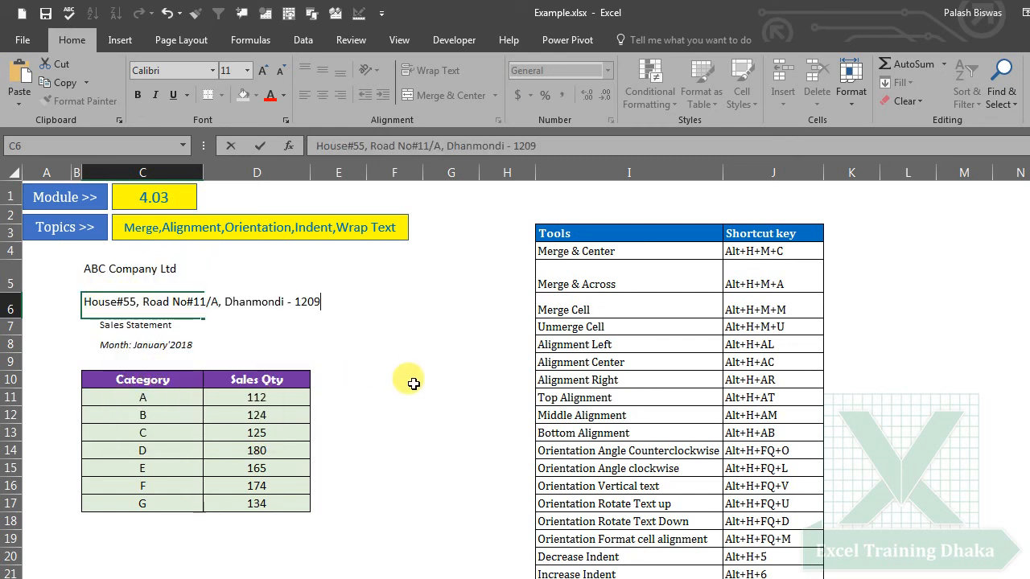
{"action": "left_click", "coordinate": [406, 380]}
Wrap the address text in C6 and increase the height of row 6 to fit all its lines
{"action": "left_click", "coordinate": [116, 304]}
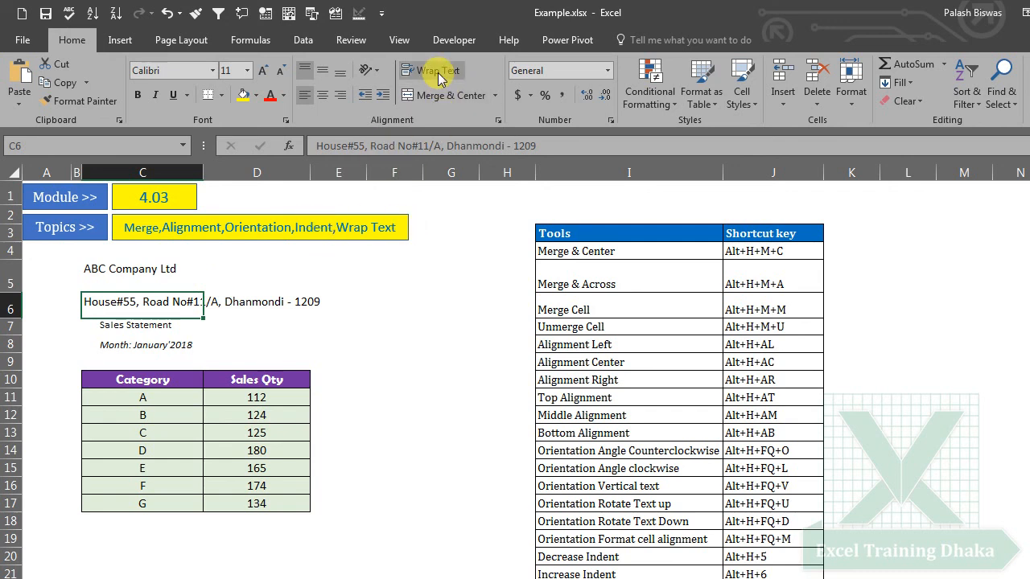
{"action": "left_click", "coordinate": [193, 345]}
{"action": "left_click", "coordinate": [115, 304]}
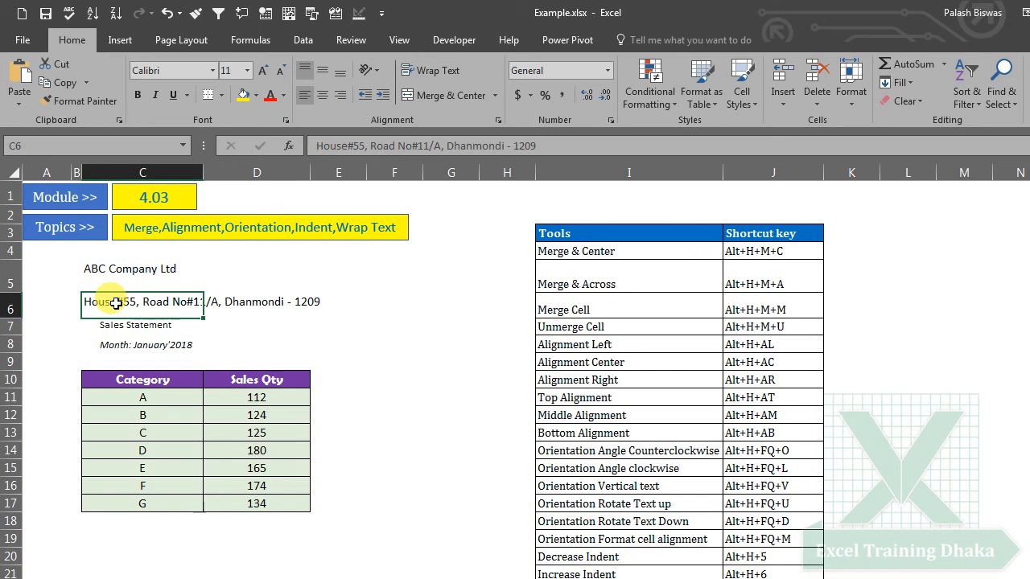
{"action": "left_click", "coordinate": [432, 73]}
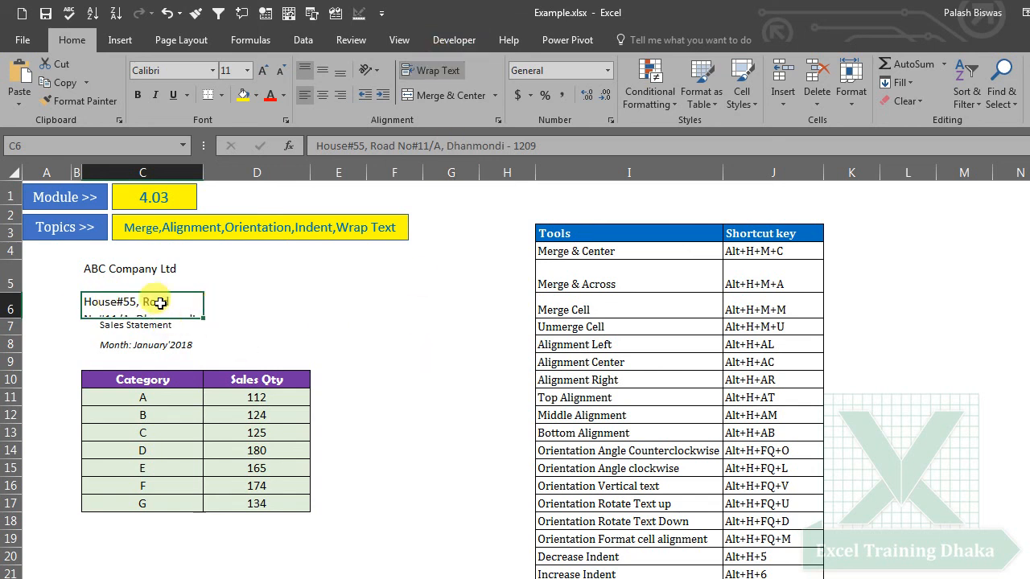
{"action": "left_click_drag", "start_coordinate": [16, 318], "coordinate": [26, 348]}
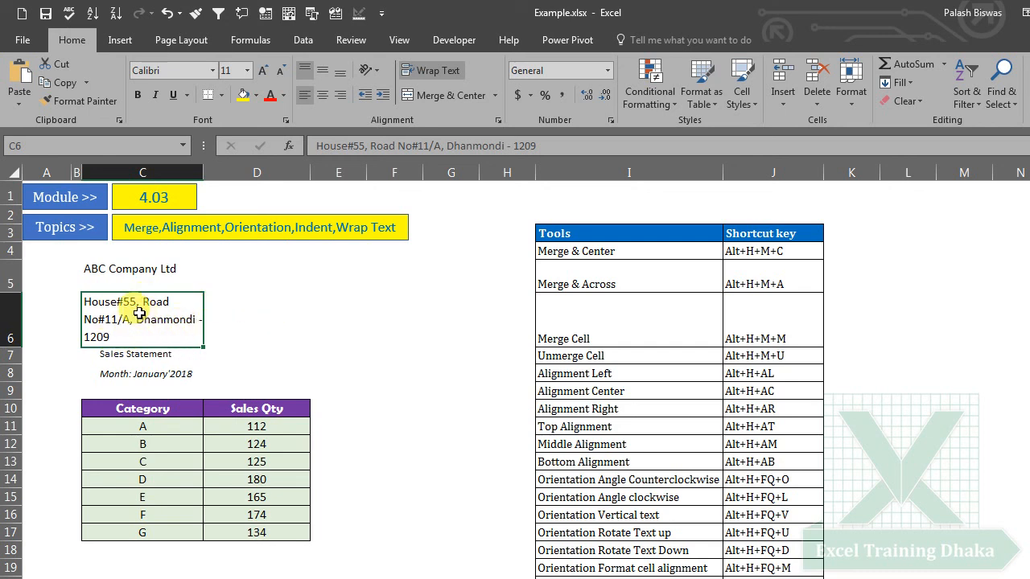
{"action": "left_click", "coordinate": [252, 315]}
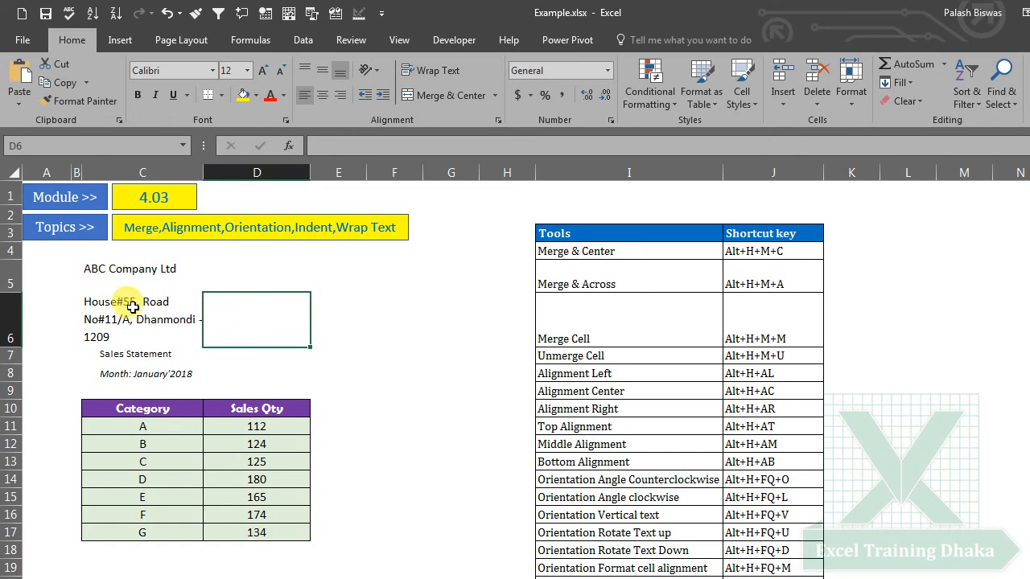
Undo the row 6 height increase and the text wrapping in C6
{"action": "left_click", "coordinate": [165, 13]}
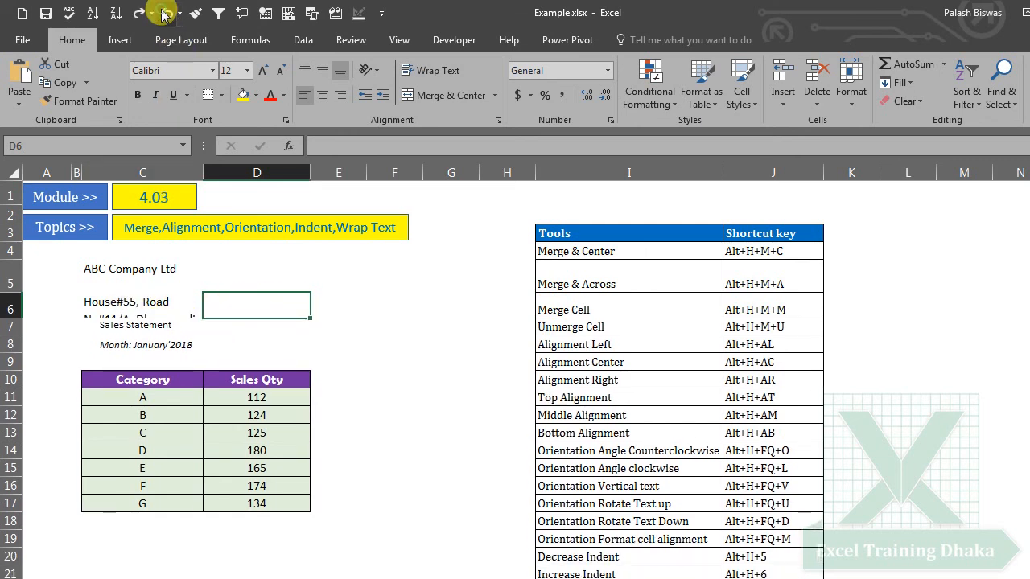
{"action": "left_click", "coordinate": [165, 14]}
Move the Sales Statement text from C7 to D6, beside the address
{"action": "left_click", "coordinate": [134, 329]}
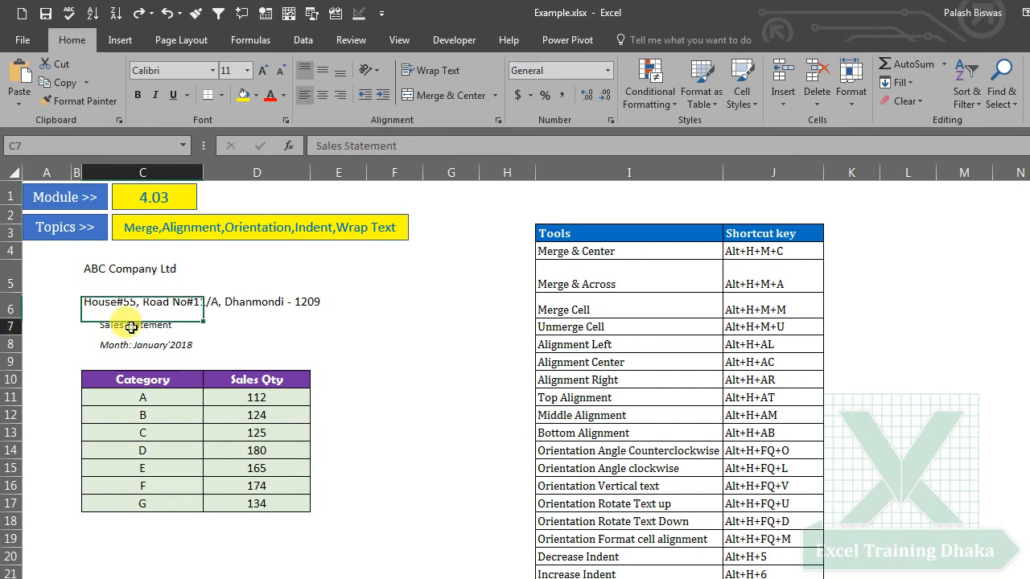
{"action": "left_click_drag", "start_coordinate": [161, 320], "coordinate": [265, 304]}
Apply Wrap Text to the address in C6 and make row 6 tall enough for three lines
{"action": "left_click", "coordinate": [618, 399]}
{"action": "left_click", "coordinate": [111, 302]}
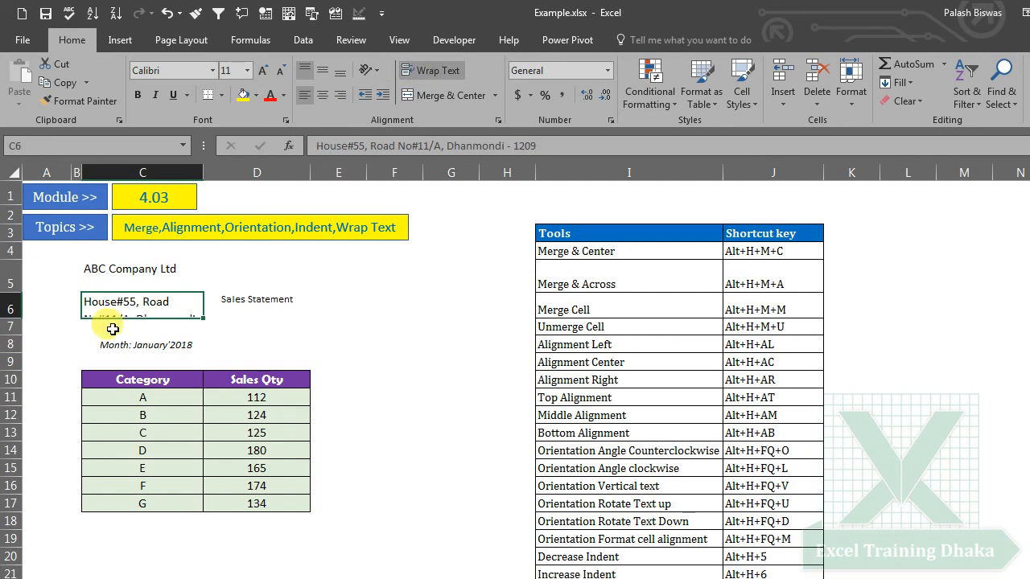
{"action": "left_click_drag", "start_coordinate": [14, 319], "coordinate": [14, 352]}
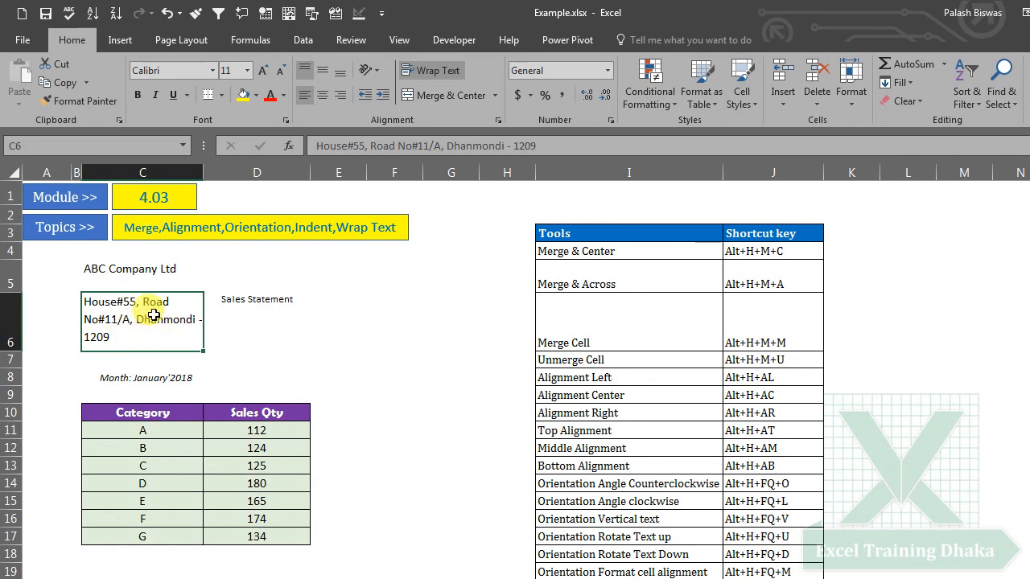
{"action": "left_click", "coordinate": [369, 310]}
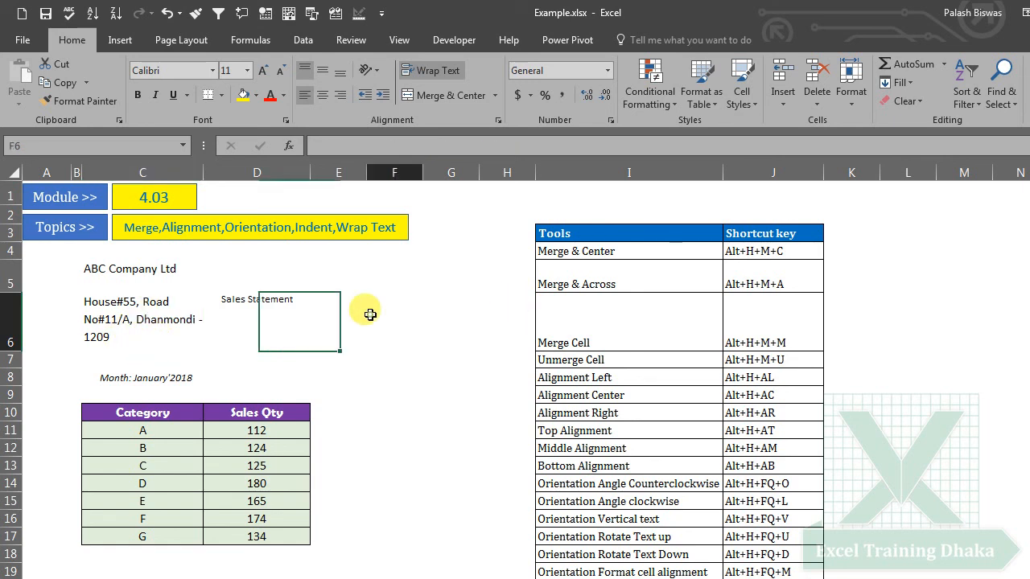